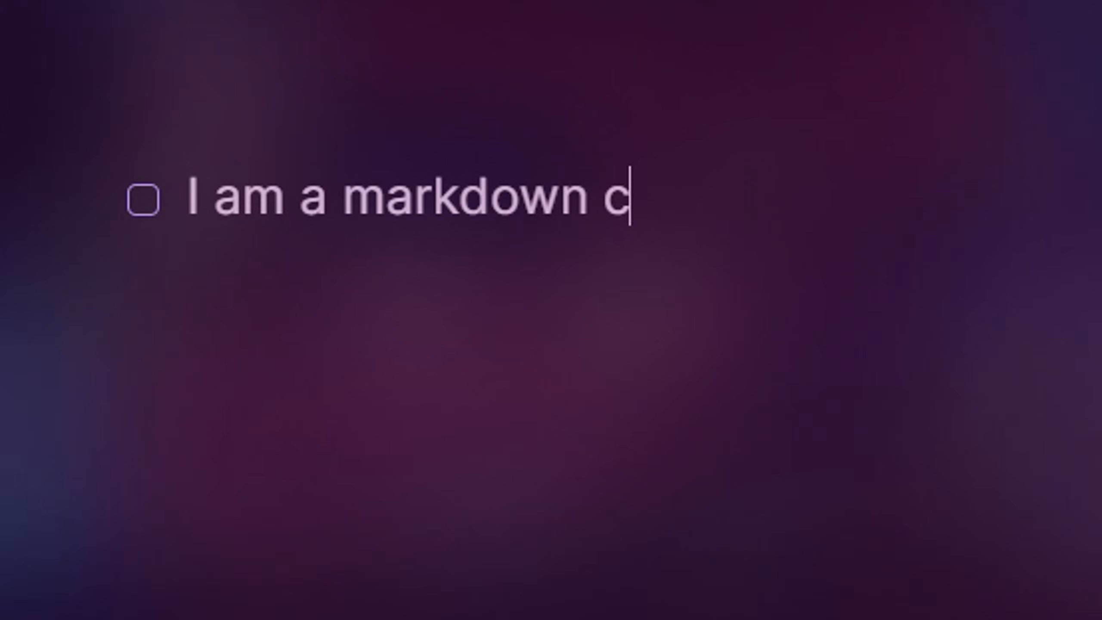
Complete the checkbox item's text as "I am a markdown checkbox" and toggle its checkbox
text(heckbox)
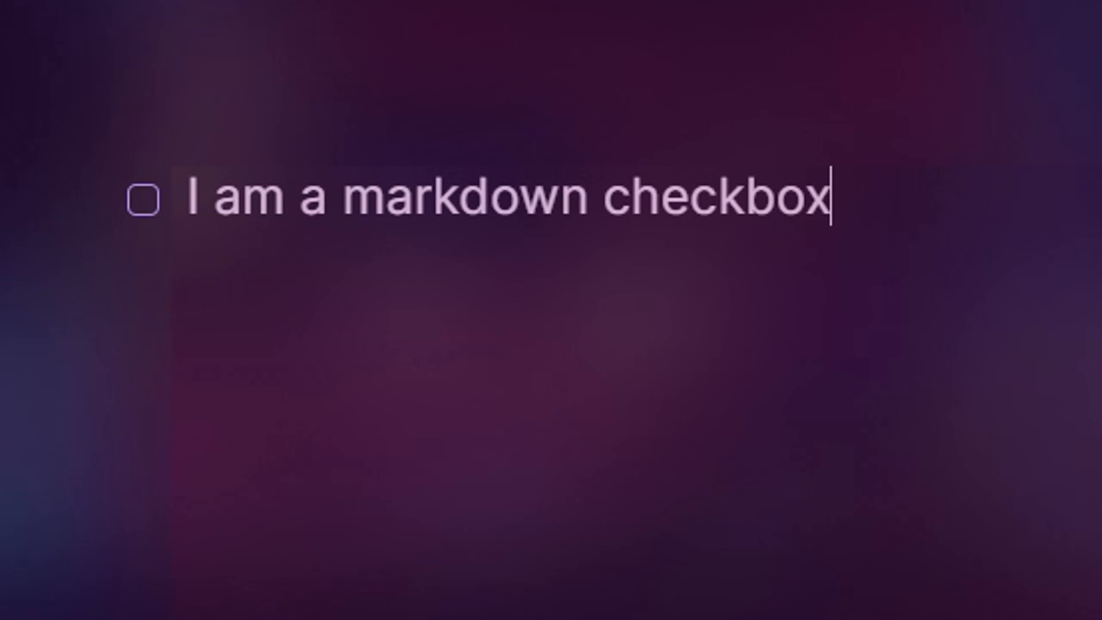
click(141, 210)
click(141, 211)
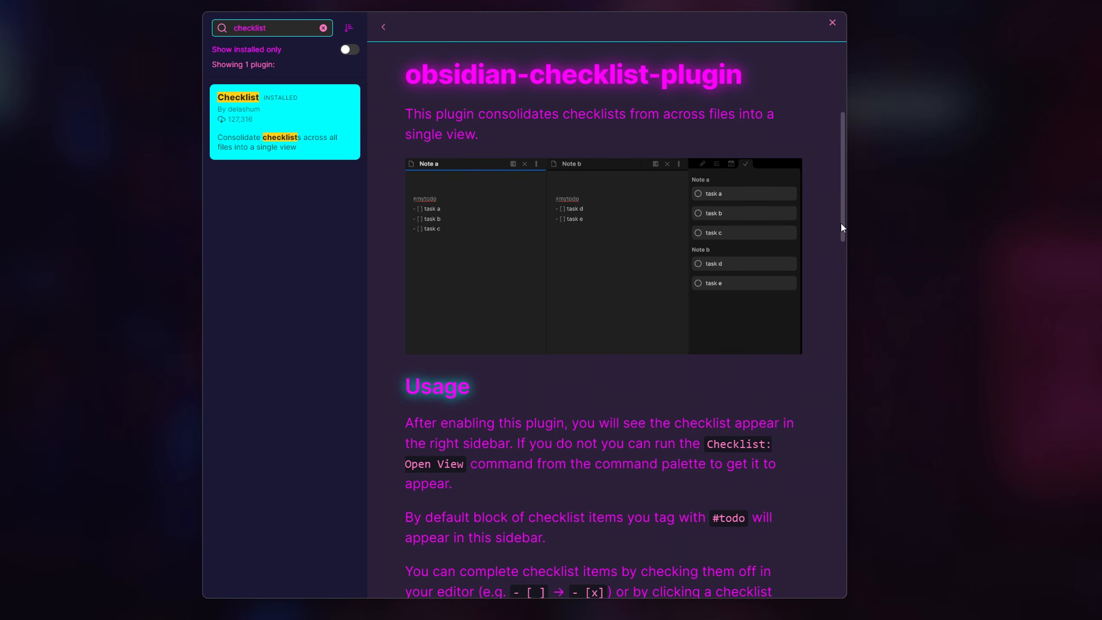
Look through the Checklist and Tasks plugin descriptions and their screenshots in the community plugin browser
scroll(841, 226, down, 1)
scroll(846, 234, up, 1)
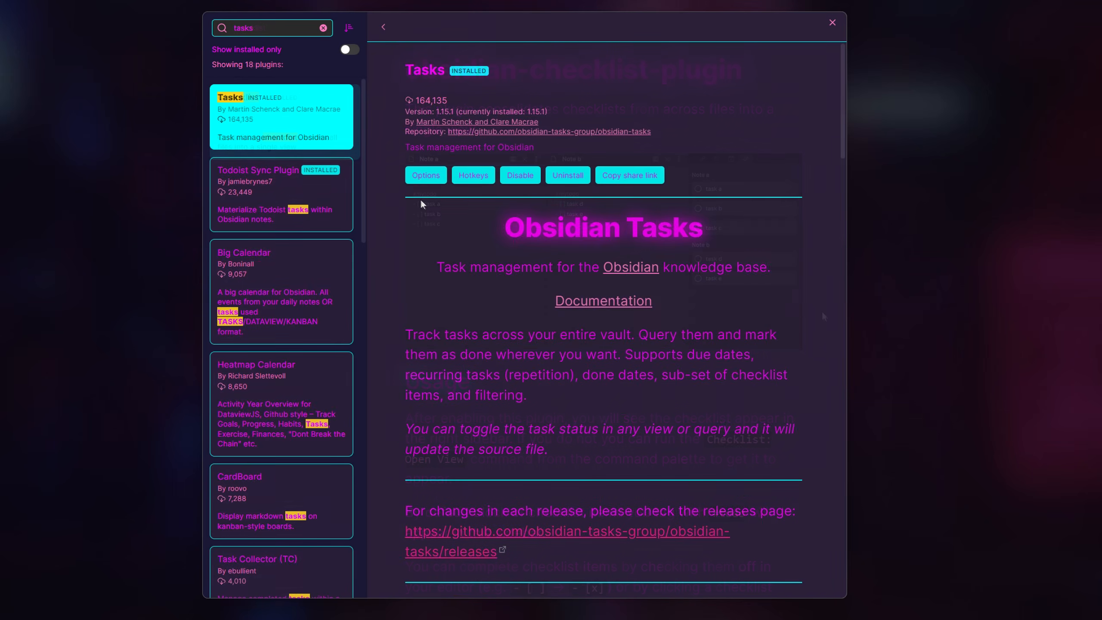
scroll(406, 196, down, 8)
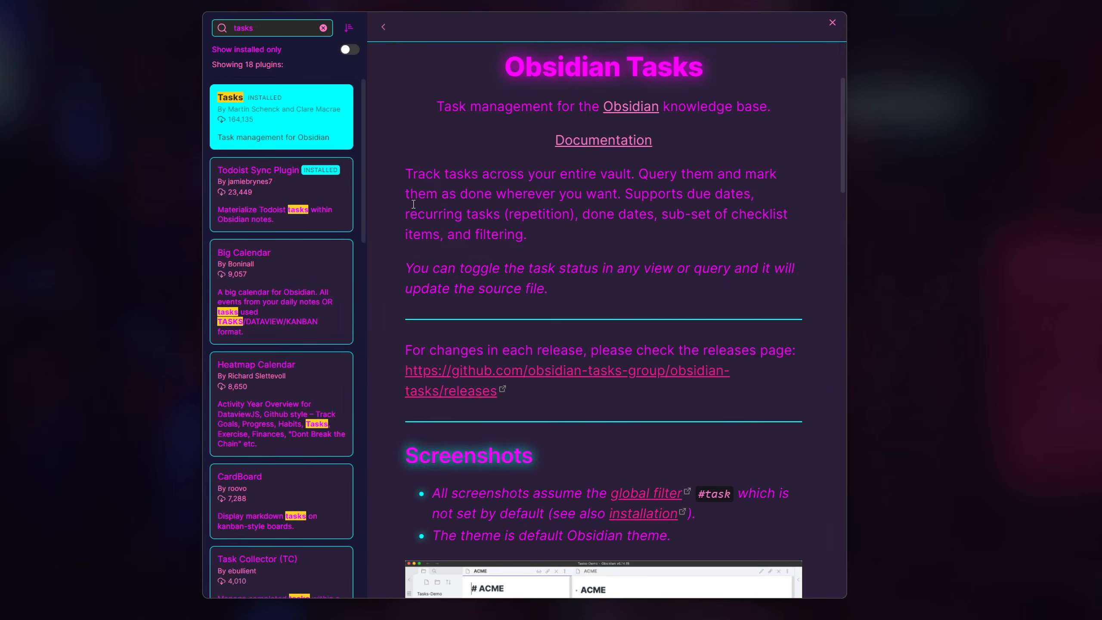
scroll(401, 193, down, 5)
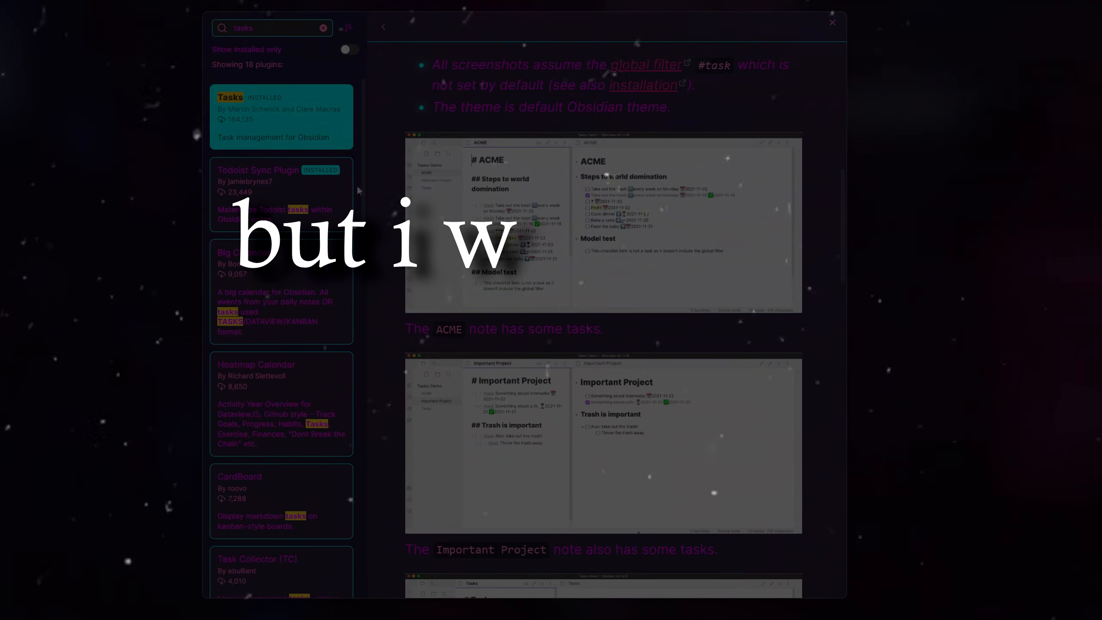
scroll(802, 170, up, 2)
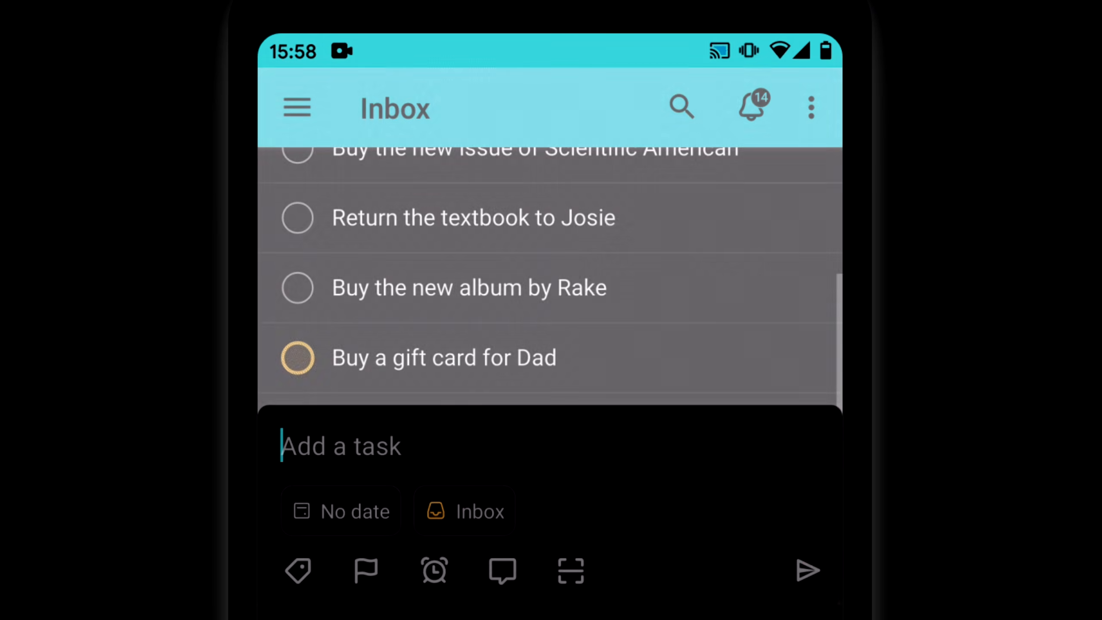
In the Todoist mobile app, add a task named "Buy apples" to the Inbox
text(Bu)
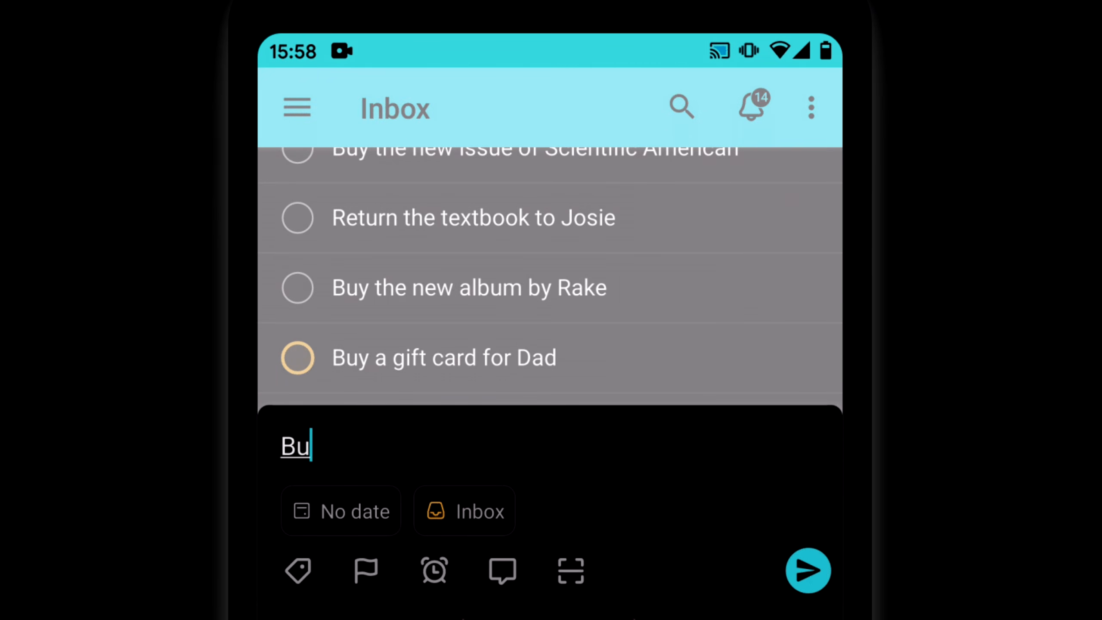
text(y apples)
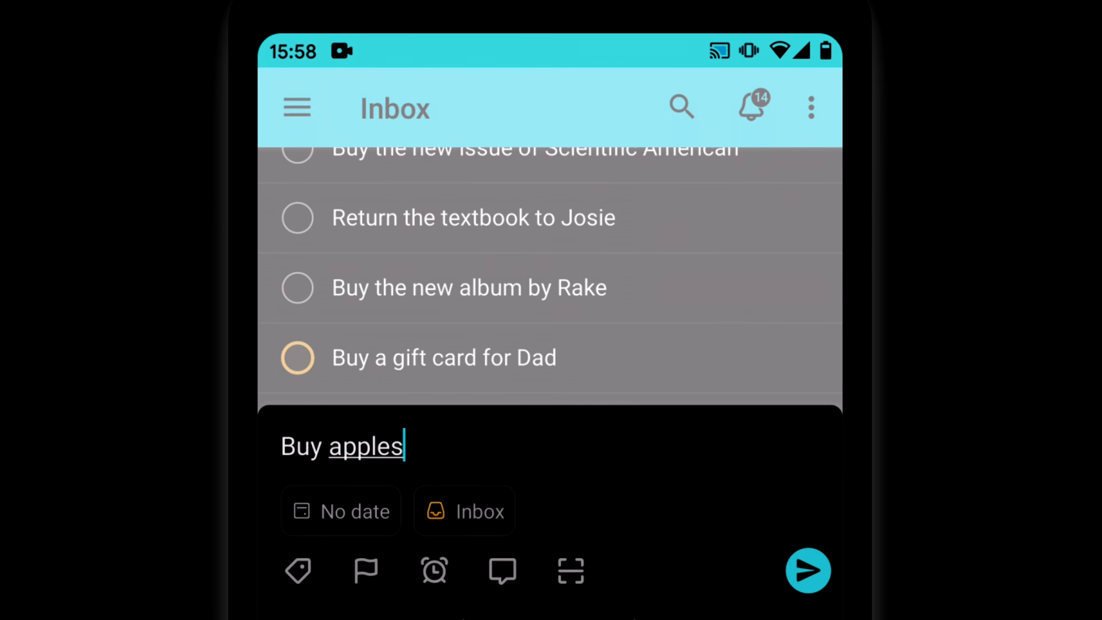
key(Return)
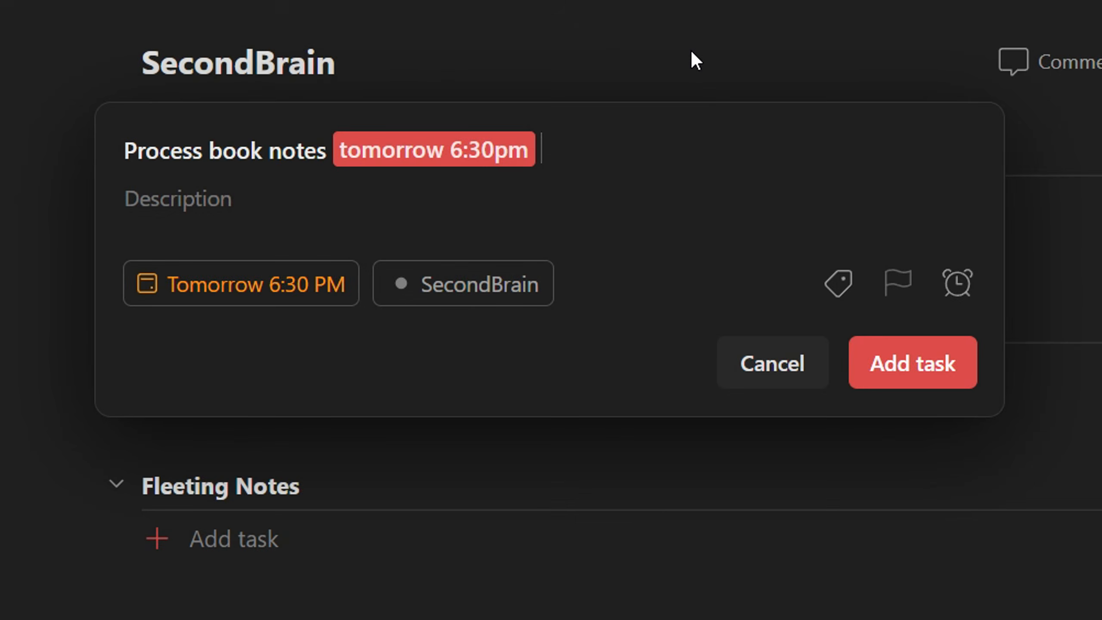
Assign the "Process book notes" task to the SecondBrain project and its Obsidian section
text(#SecondBrain)
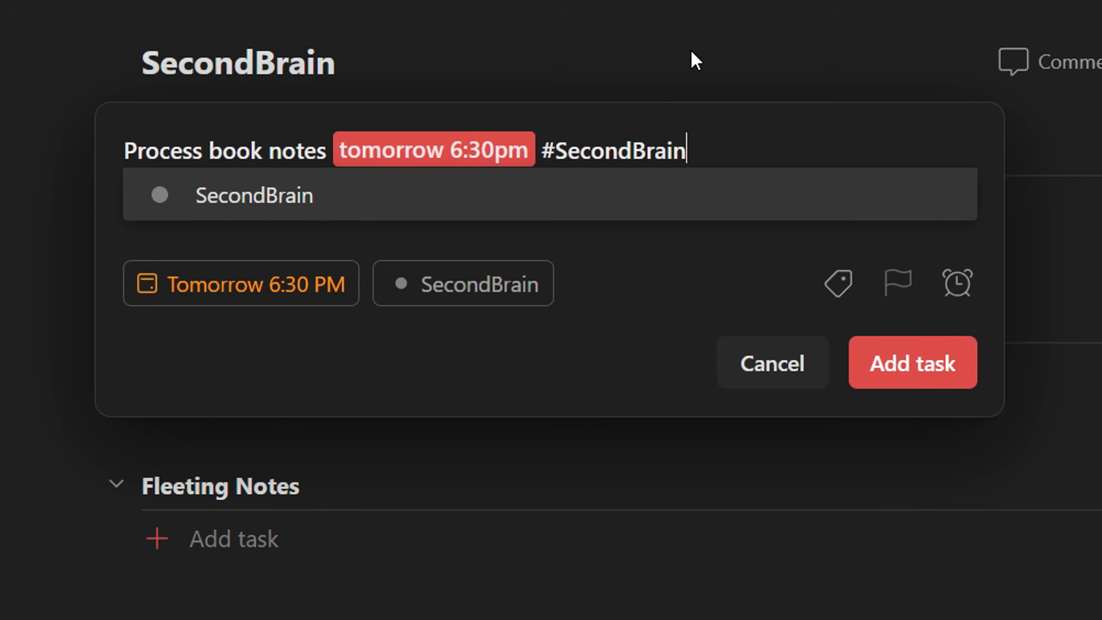
key(Return)
text(/)
key(Return)
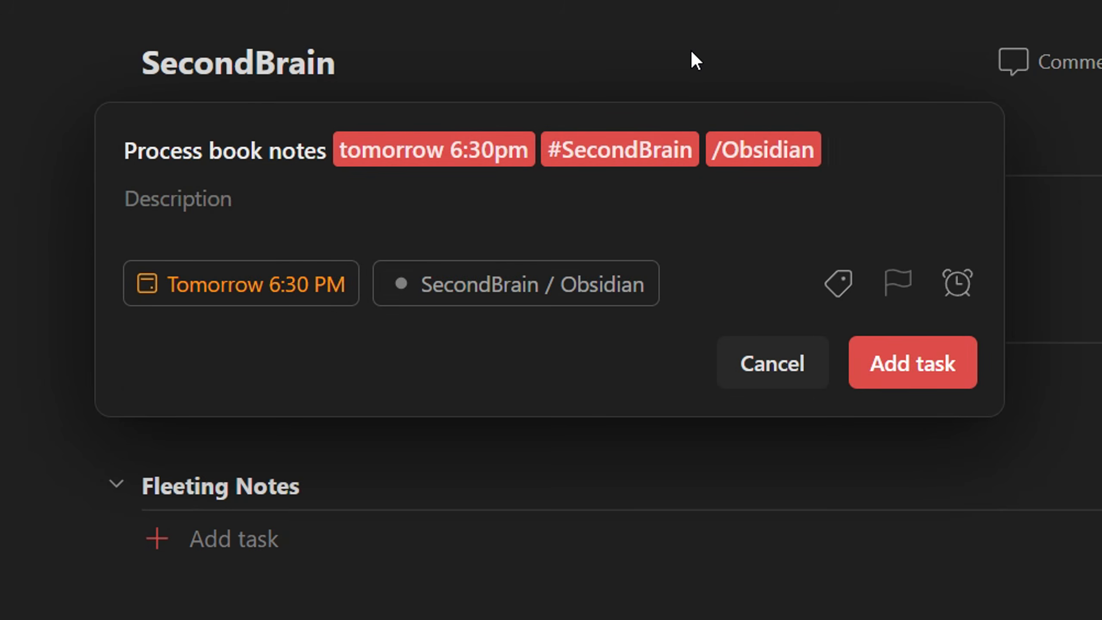
Attach one of the suggested labels to the "Process book notes" task
text(@)
key(Down)
key(Down)
key(Down)
key(Down)
key(Return)
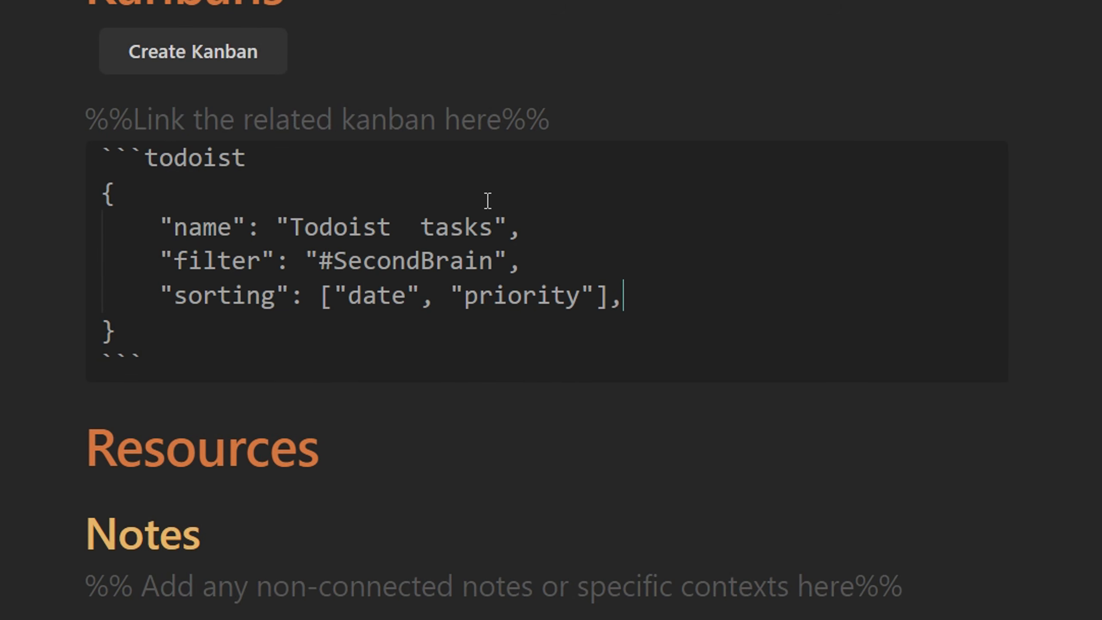
In the Obsidian note, move out of the todoist query block filtered by #SecondBrain
click(359, 131)
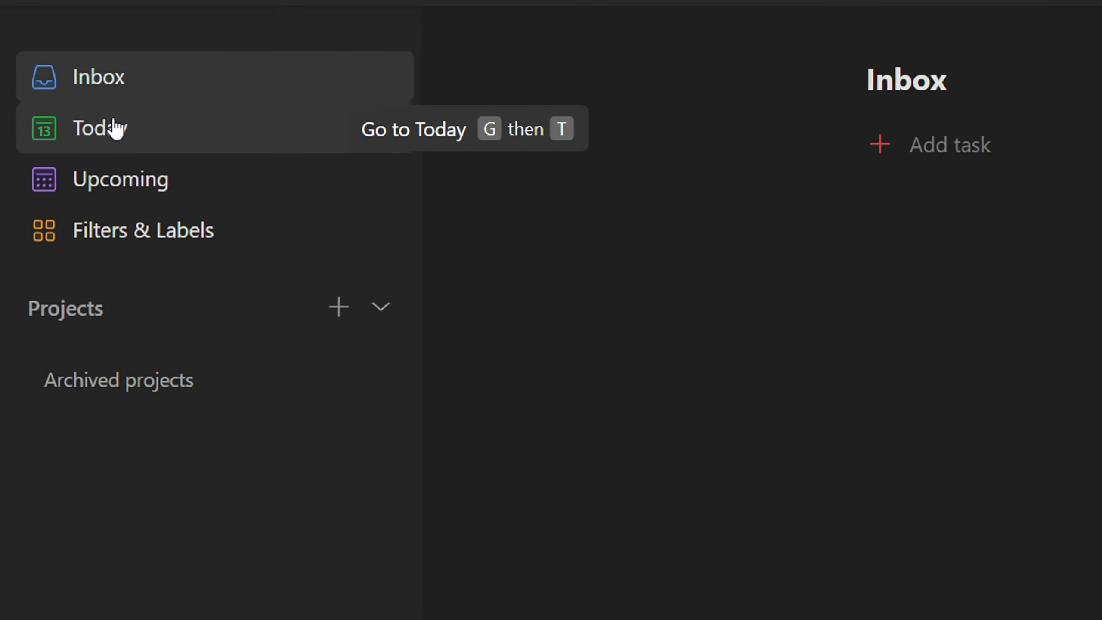
Open Todoist's Today view and create a project named SecondBrain with the List view
click(115, 127)
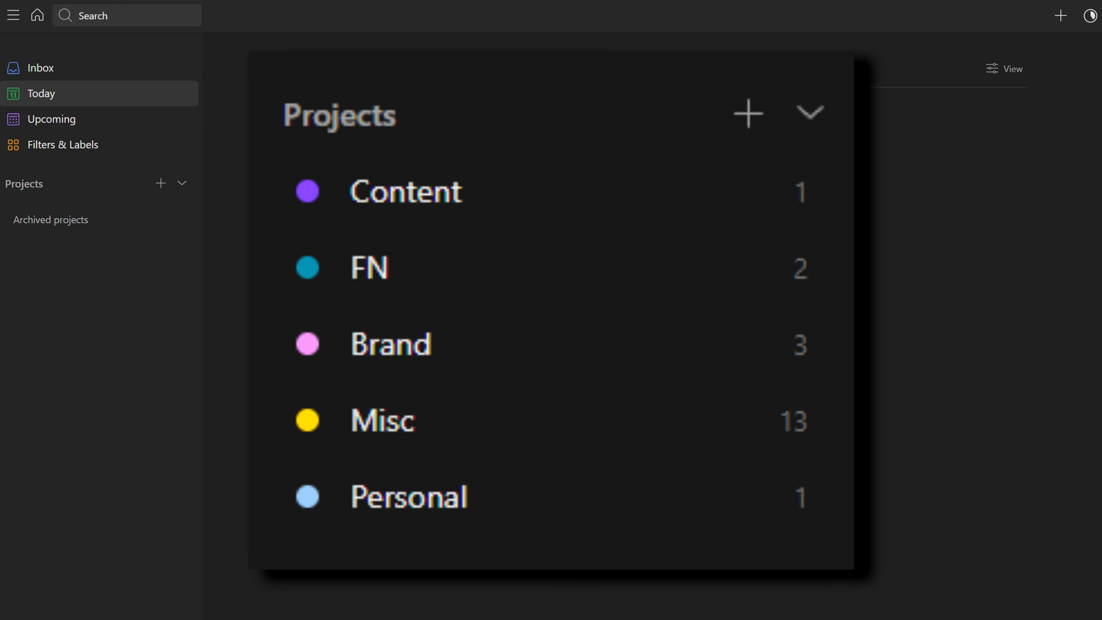
click(161, 184)
text(SecondBrain)
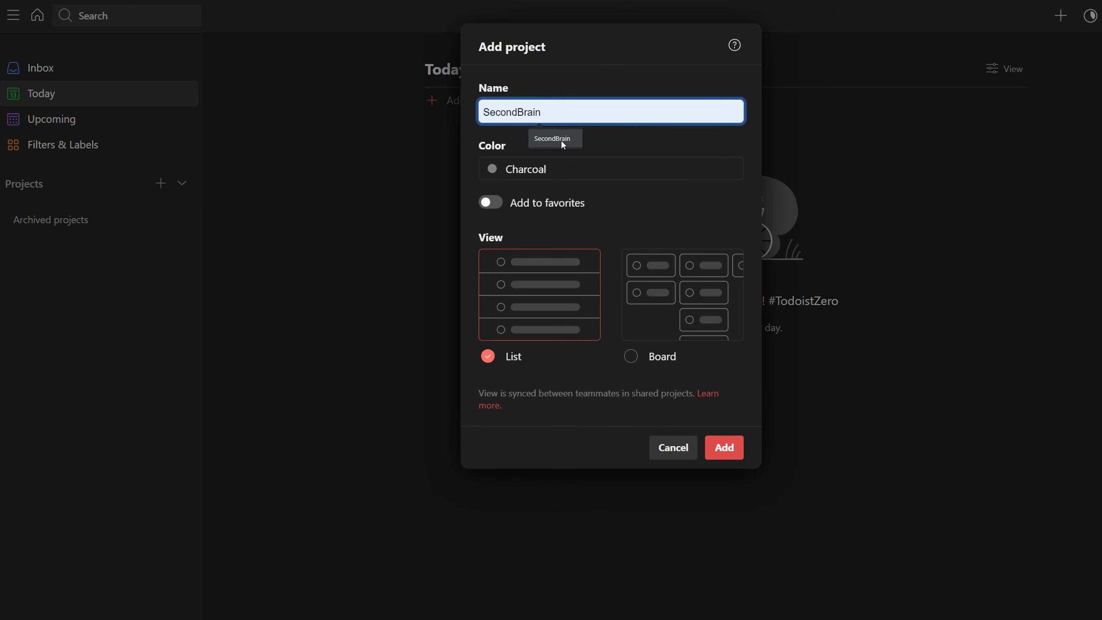
key(Return)
Add the task "Integrate Todoist with Obsidian" to the SecondBrain project
click(466, 109)
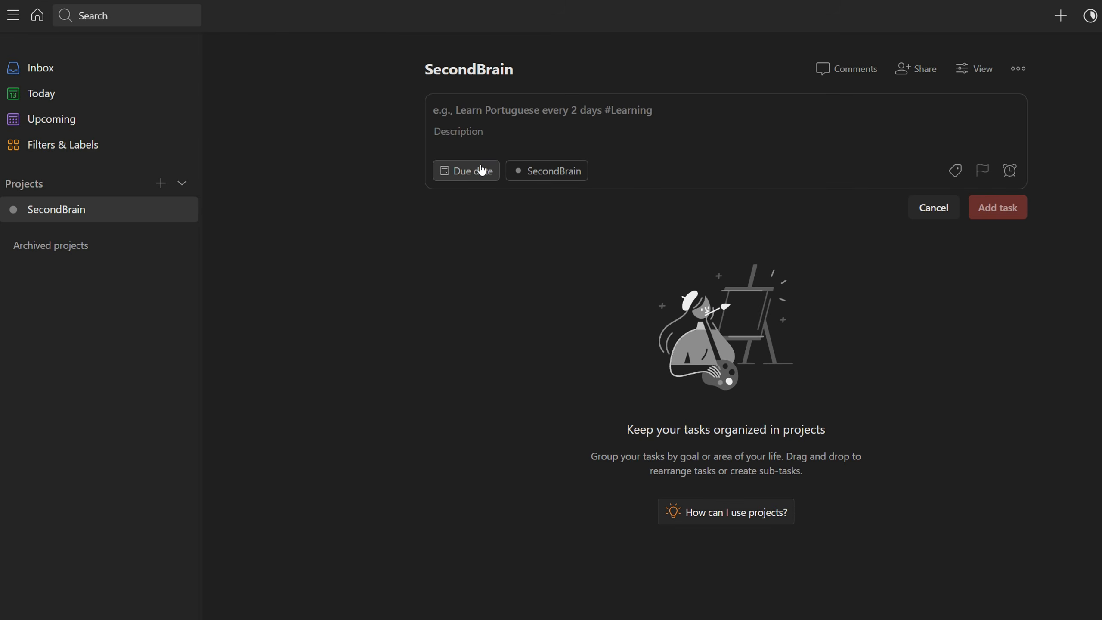
text(Integrate Todoist with Obsidian)
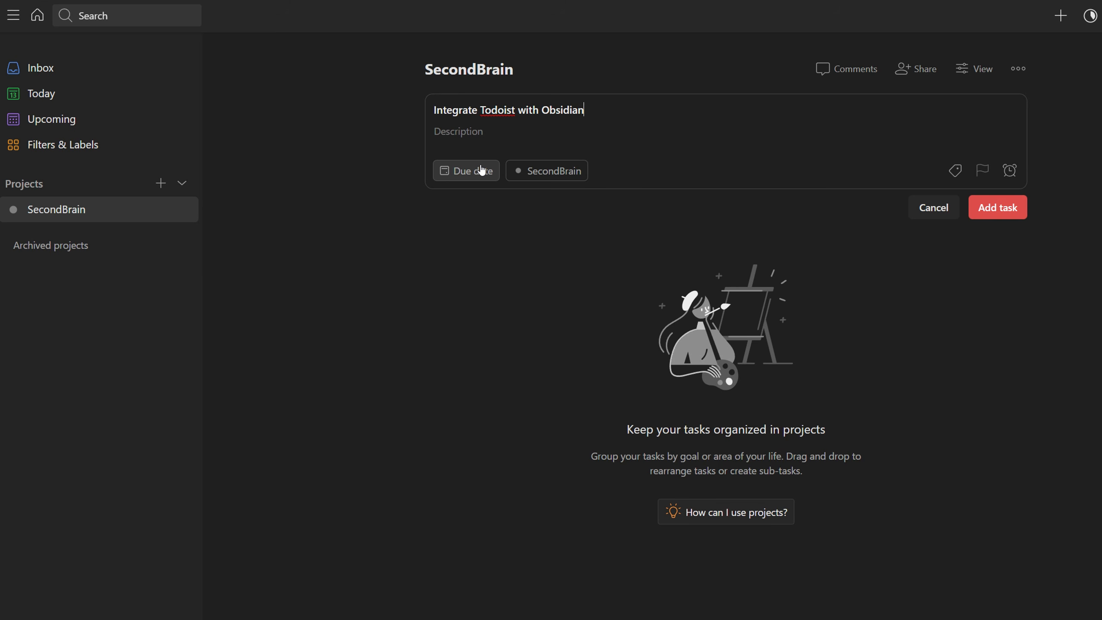
click(996, 211)
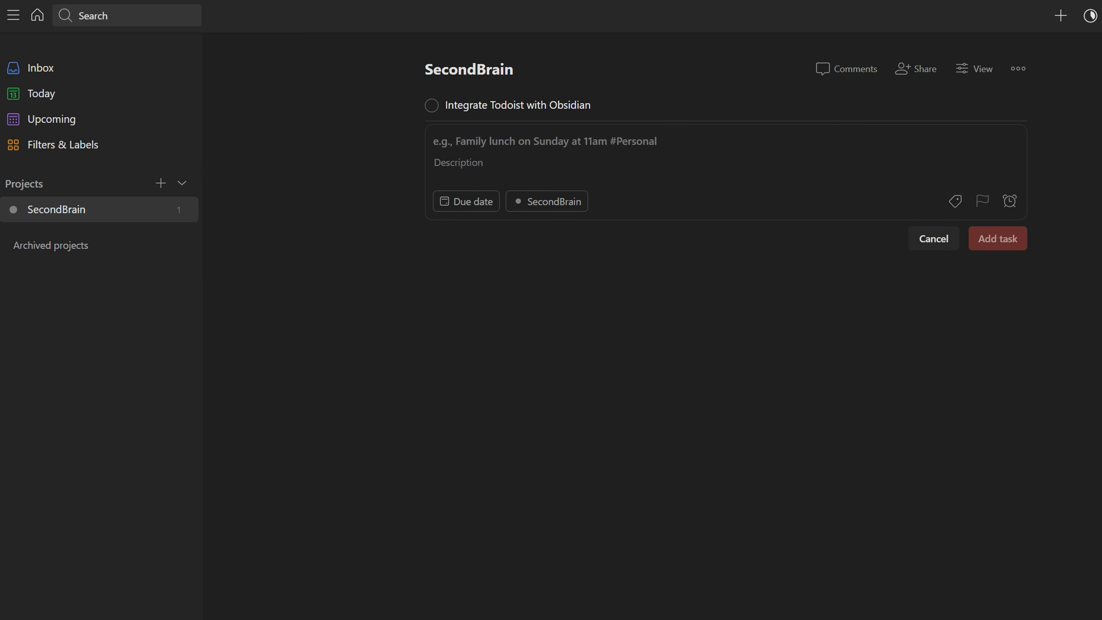
Add the sections Obsidian, Fleeting Notes and Raindrop to the SecondBrain project and close the empty task entry
click(1017, 68)
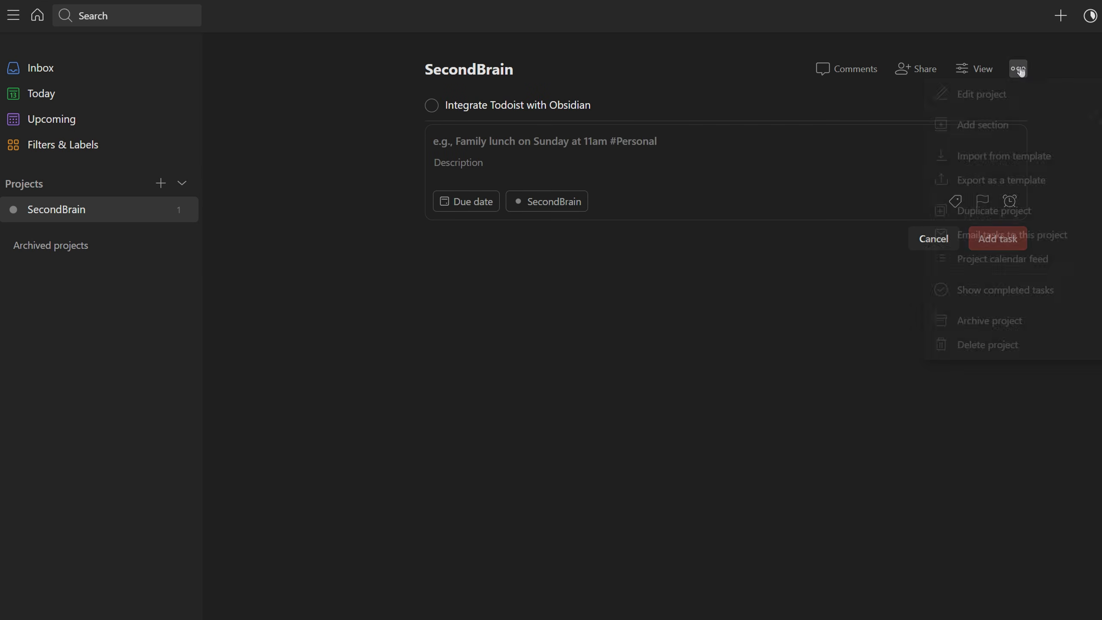
click(962, 126)
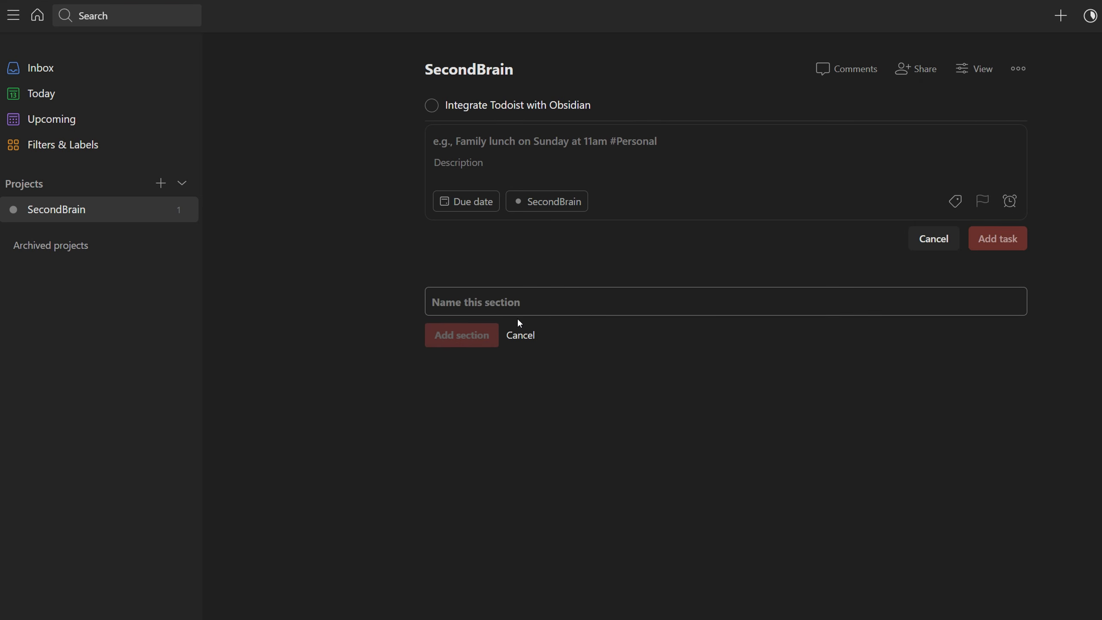
text(Obsidian)
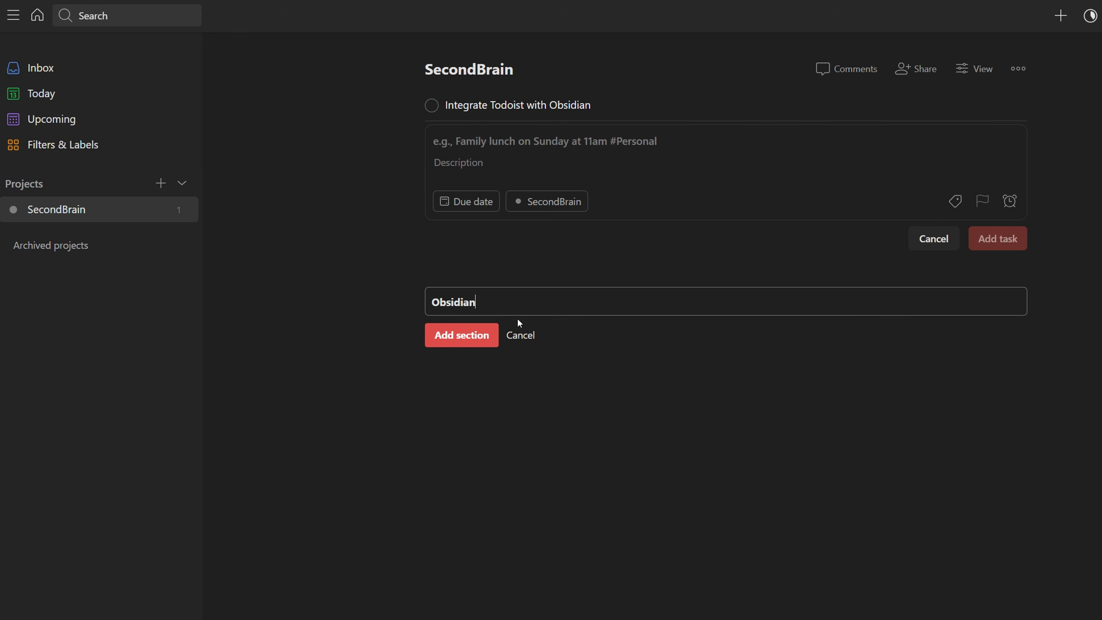
key(Return)
text(Fleeting Notes)
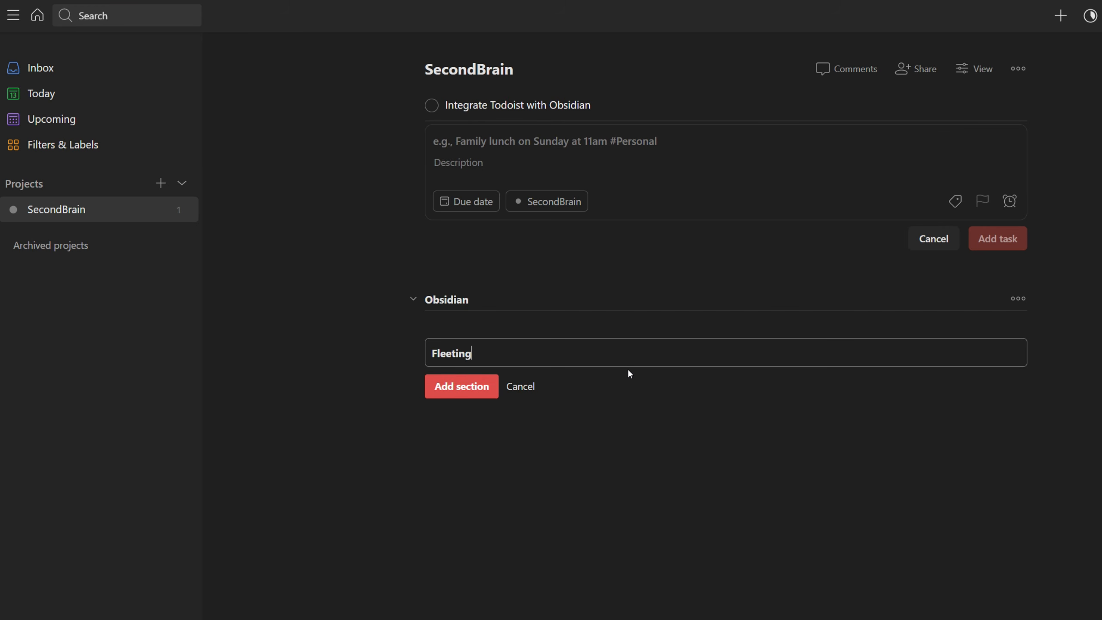
key(Return)
text(Raindrop)
click(481, 443)
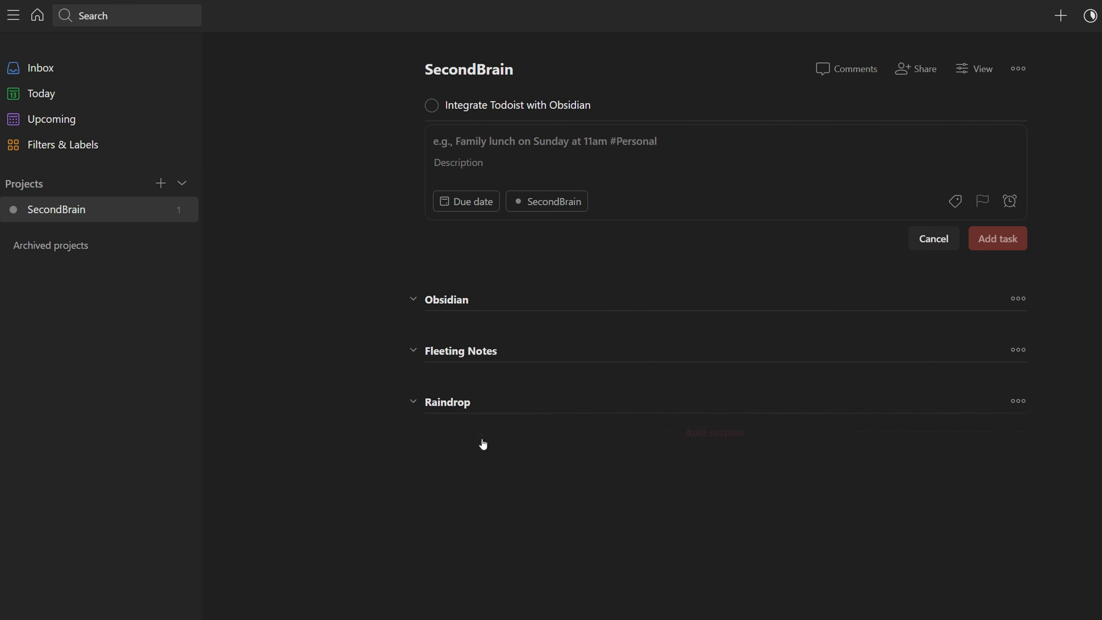
click(942, 239)
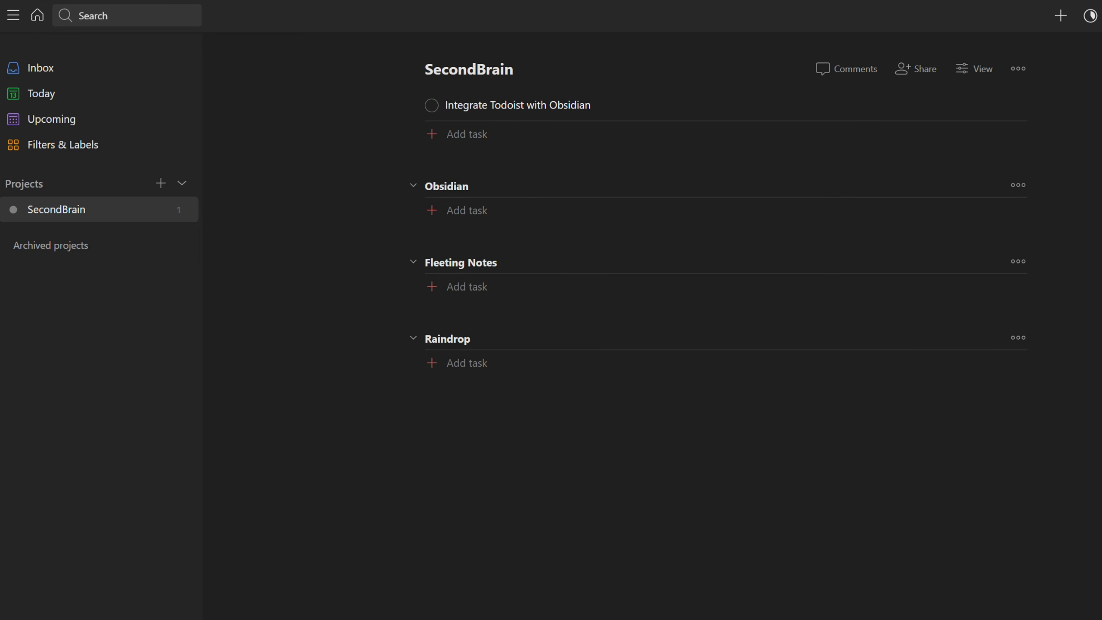
Under Filters & Labels, create a label named Small with the Yellow color
click(56, 153)
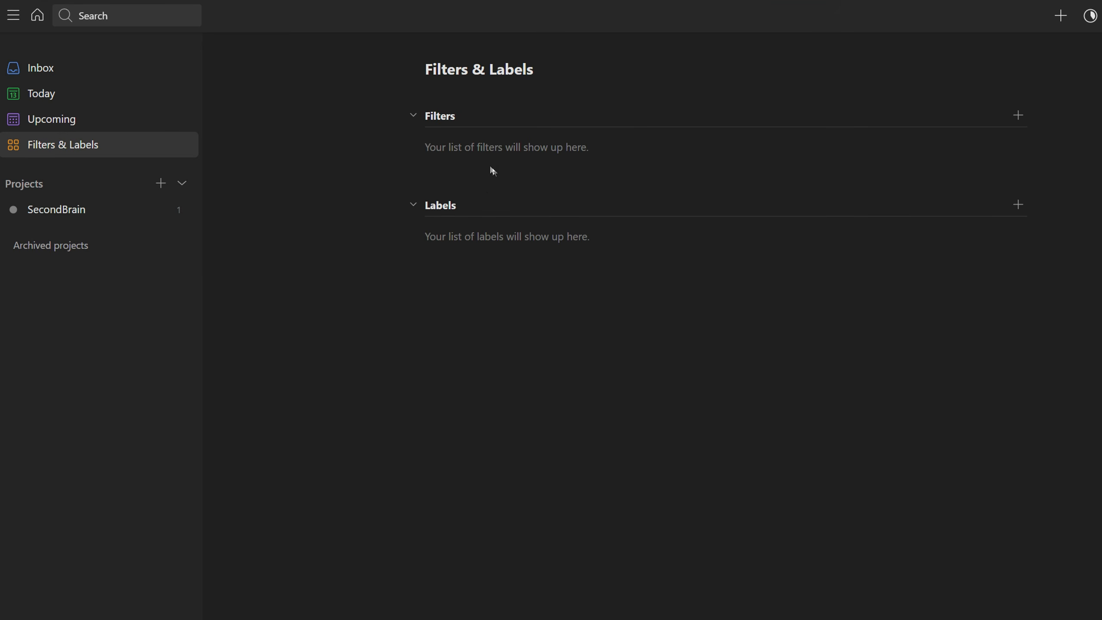
click(1018, 210)
click(551, 116)
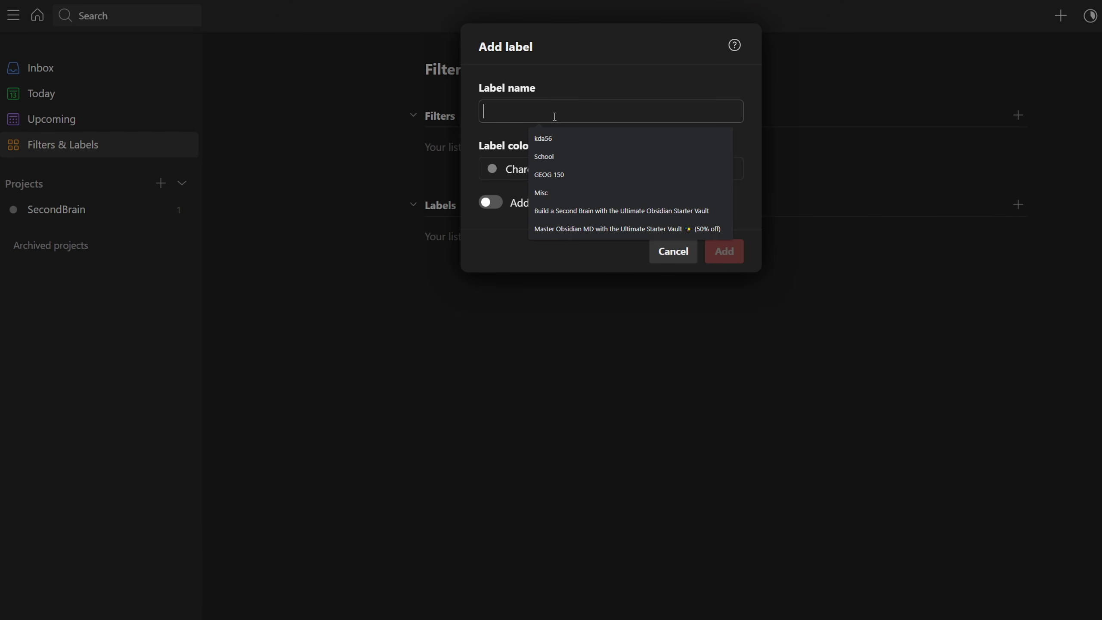
text(Small)
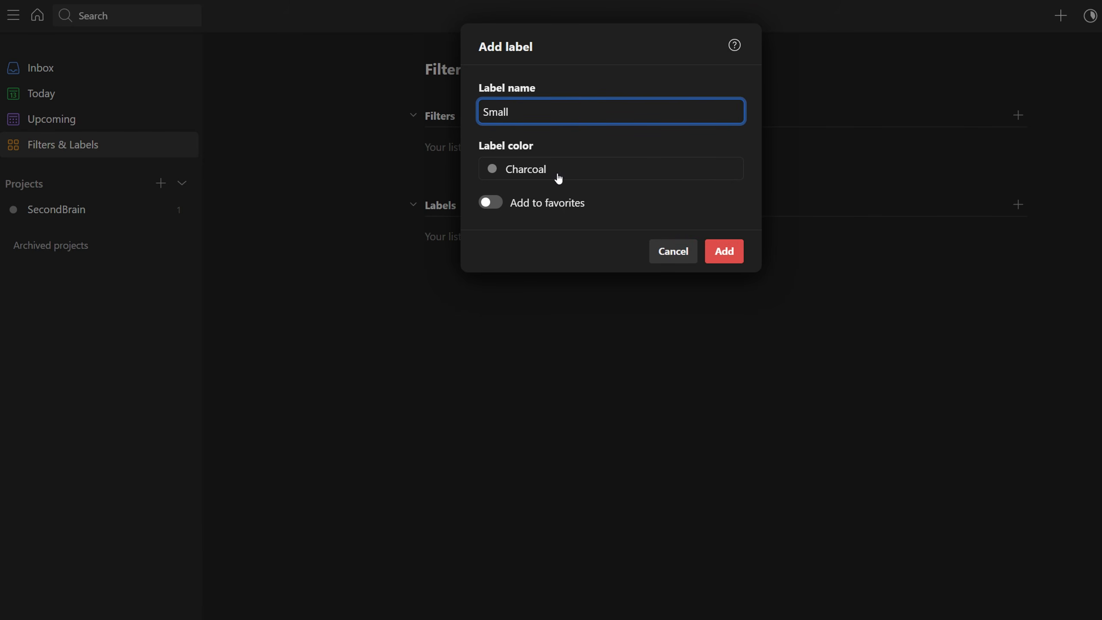
click(553, 174)
scroll(577, 249, up, 5)
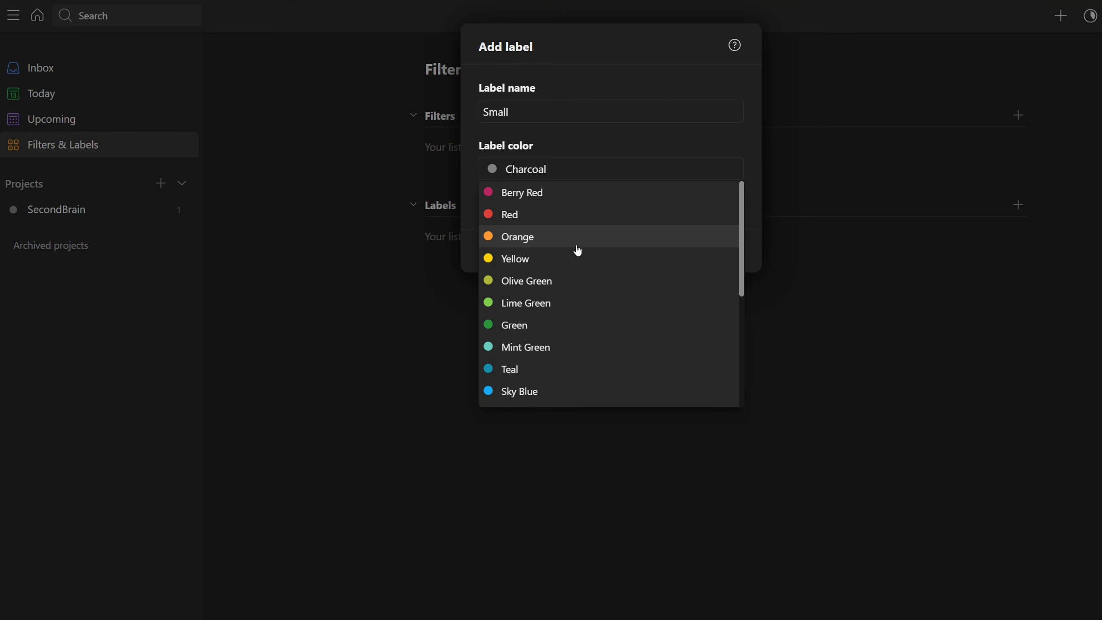
click(541, 255)
click(732, 251)
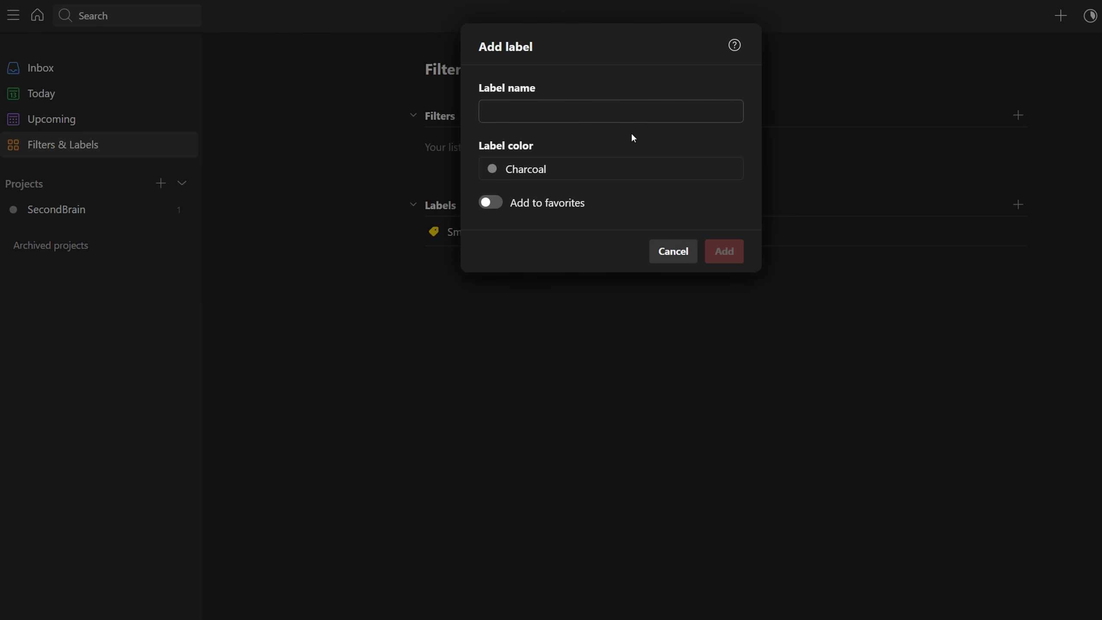
Create a label named Medium with the Orange color
text(MEdium)
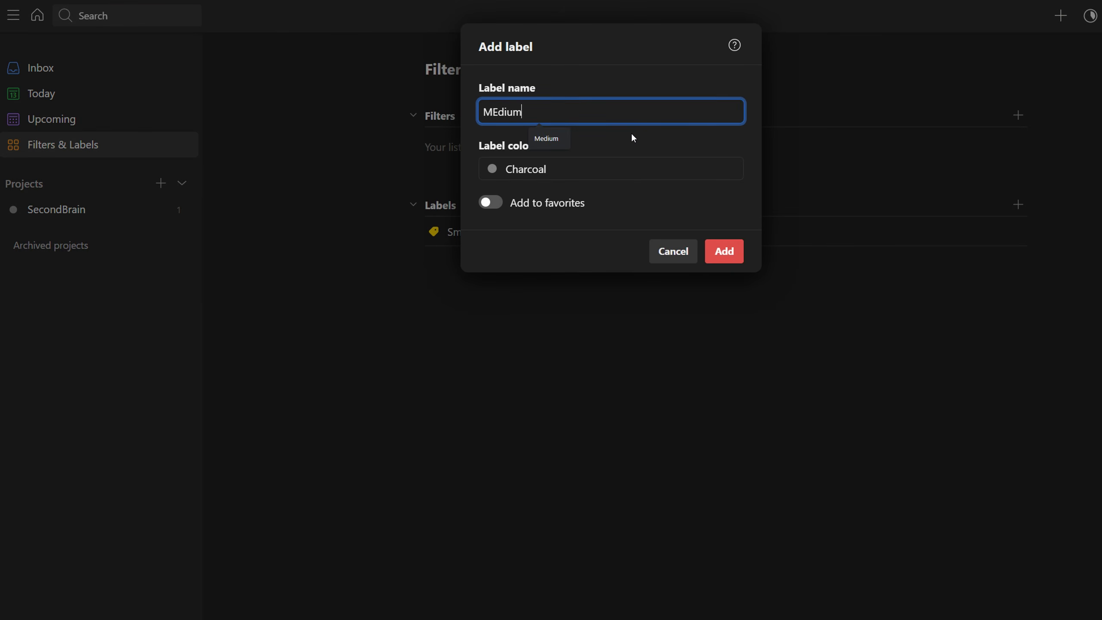
click(542, 137)
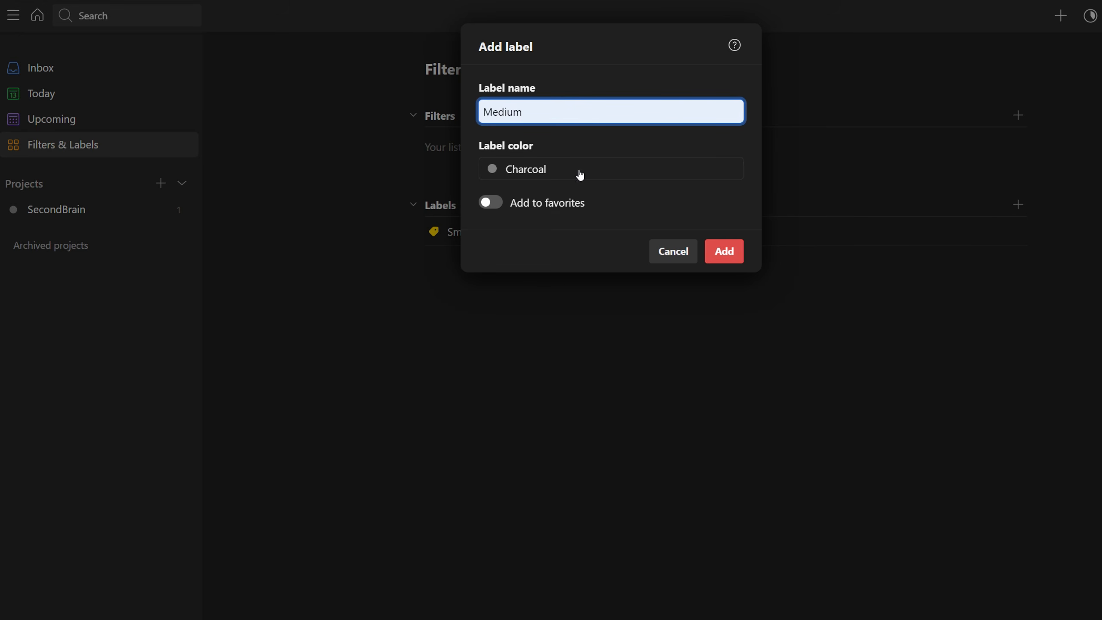
click(547, 173)
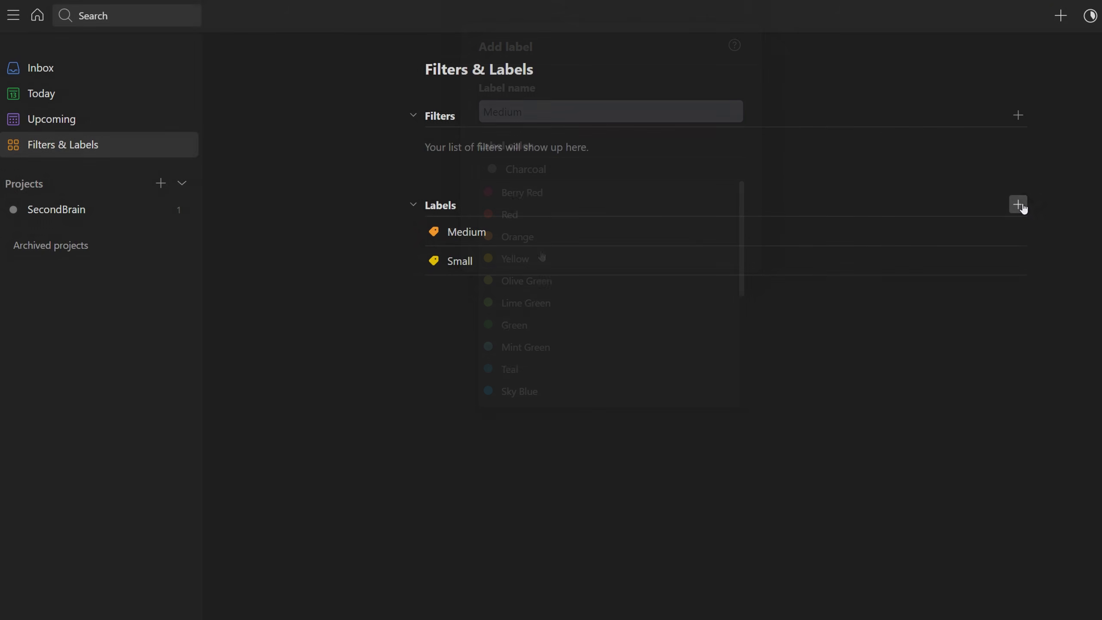
Create a label named Large with the Red color
click(1018, 204)
text(Large)
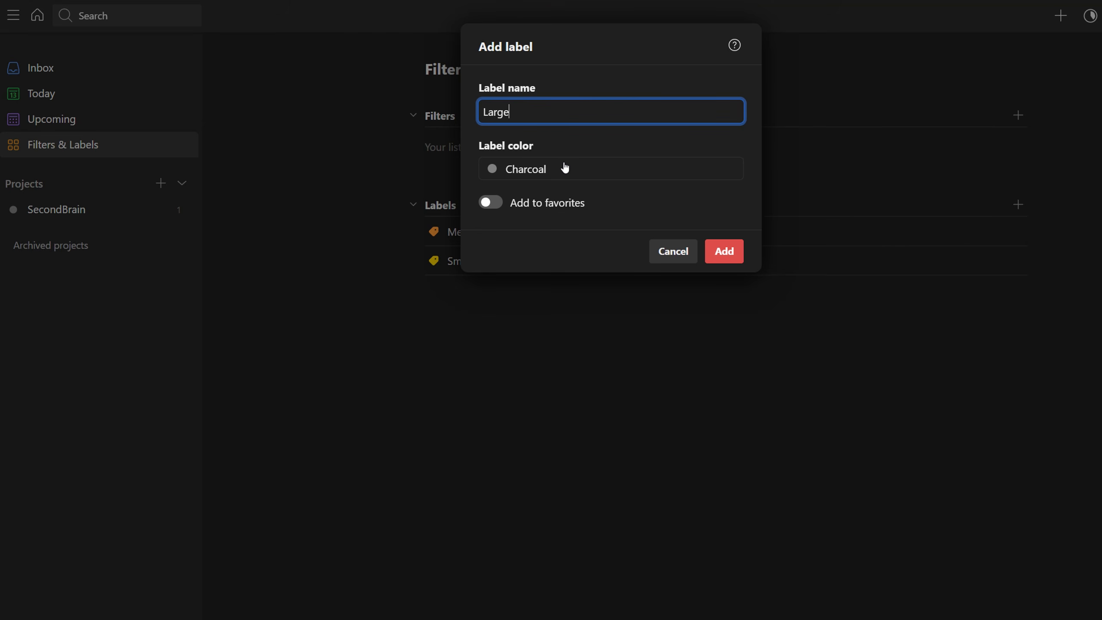
click(549, 169)
scroll(553, 238, up, 2)
click(524, 216)
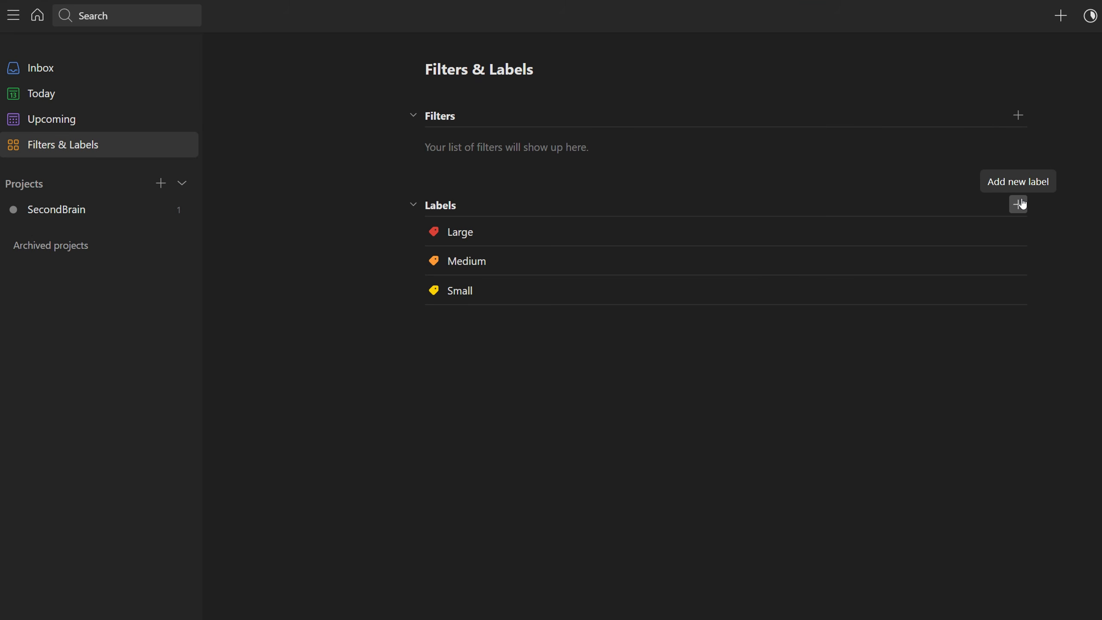
Create a label named Home with a purple color
click(1019, 204)
text(Home)
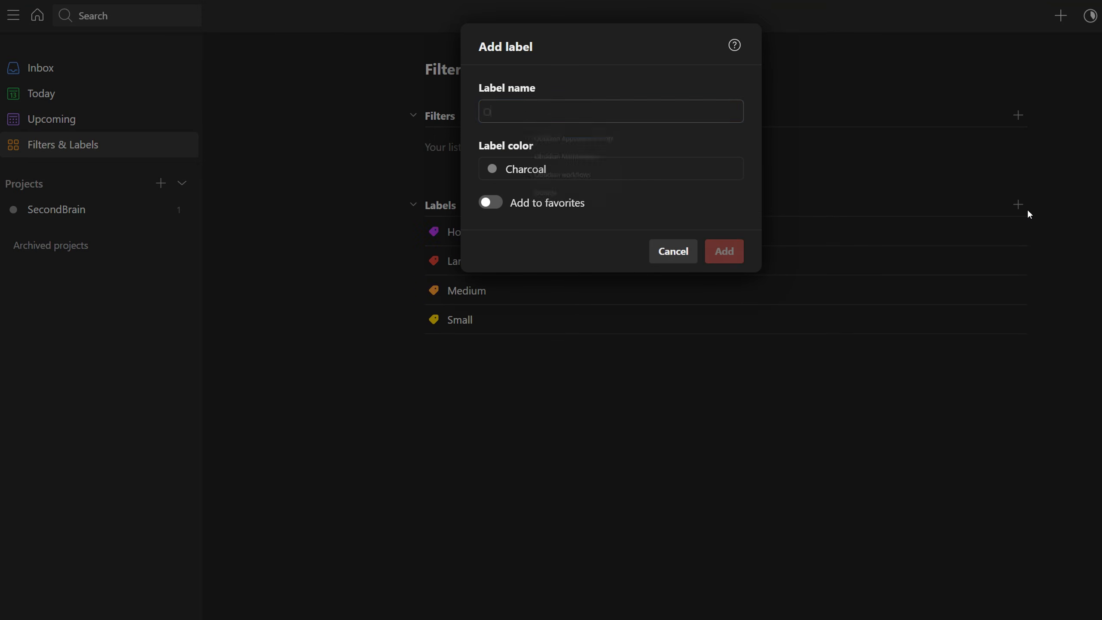
Create a label named Outside with a green color
text(side)
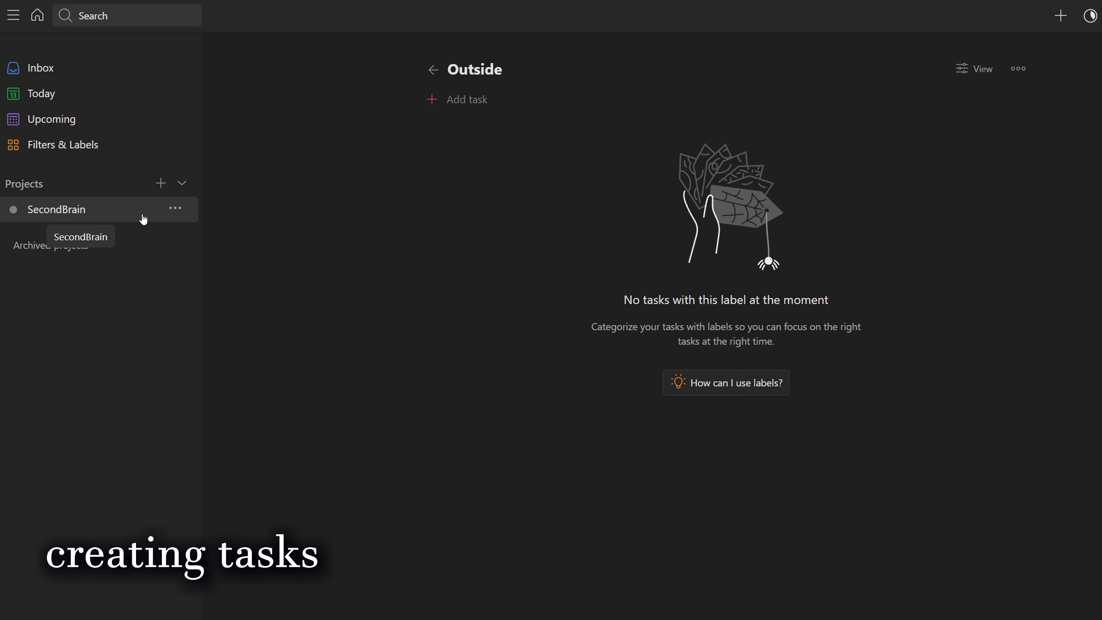
In the SecondBrain project, start a new task named Process book notes, due tomorrow at 6:30pm
click(144, 219)
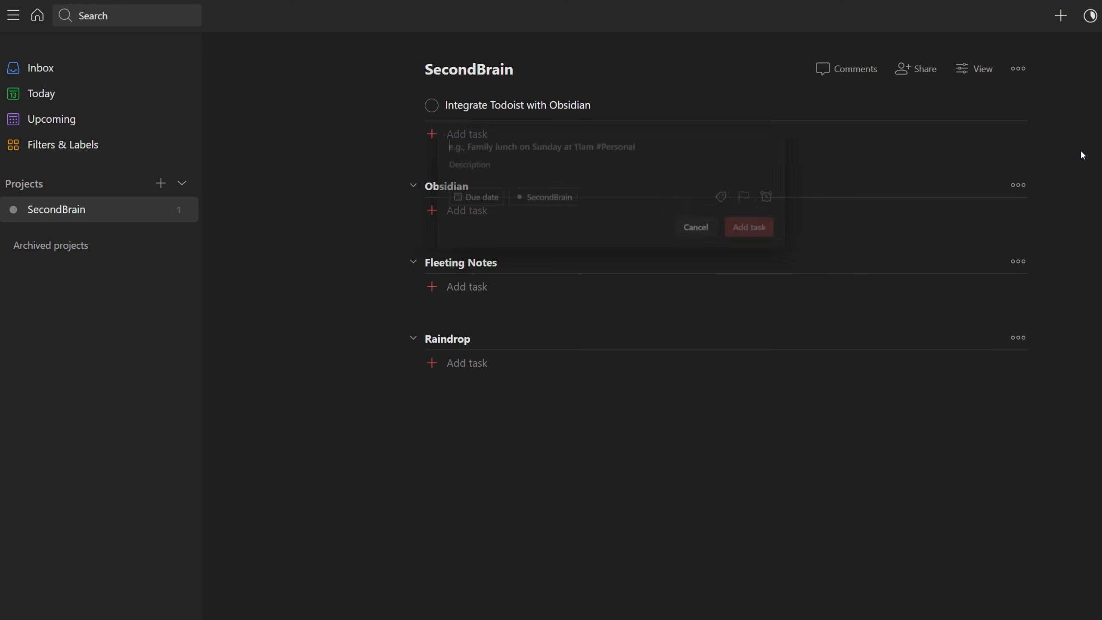
key(q)
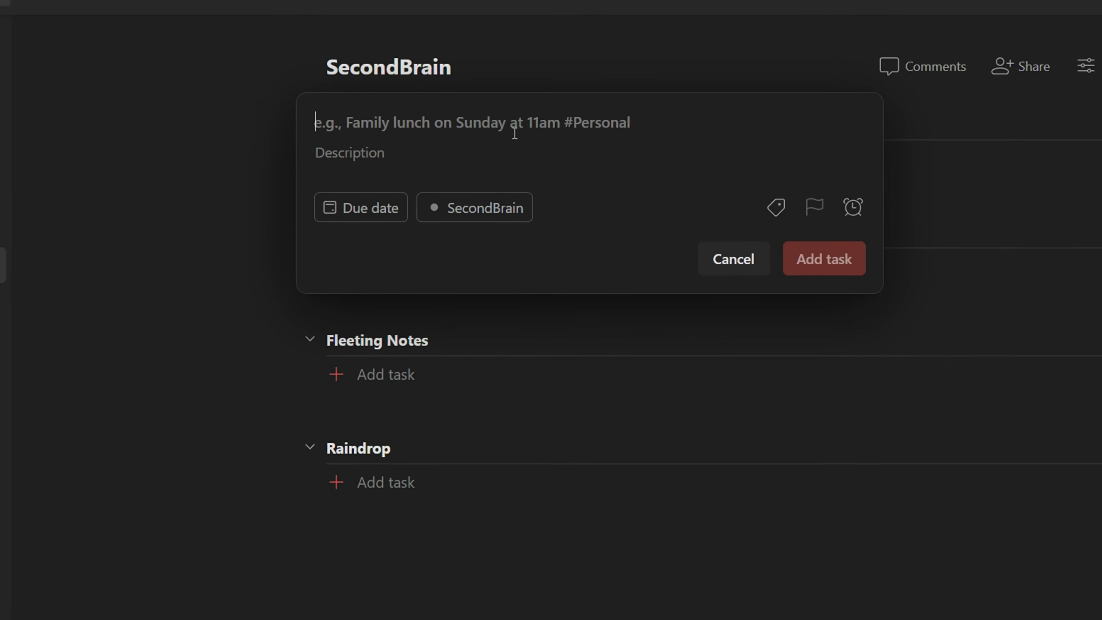
text(Process book not)
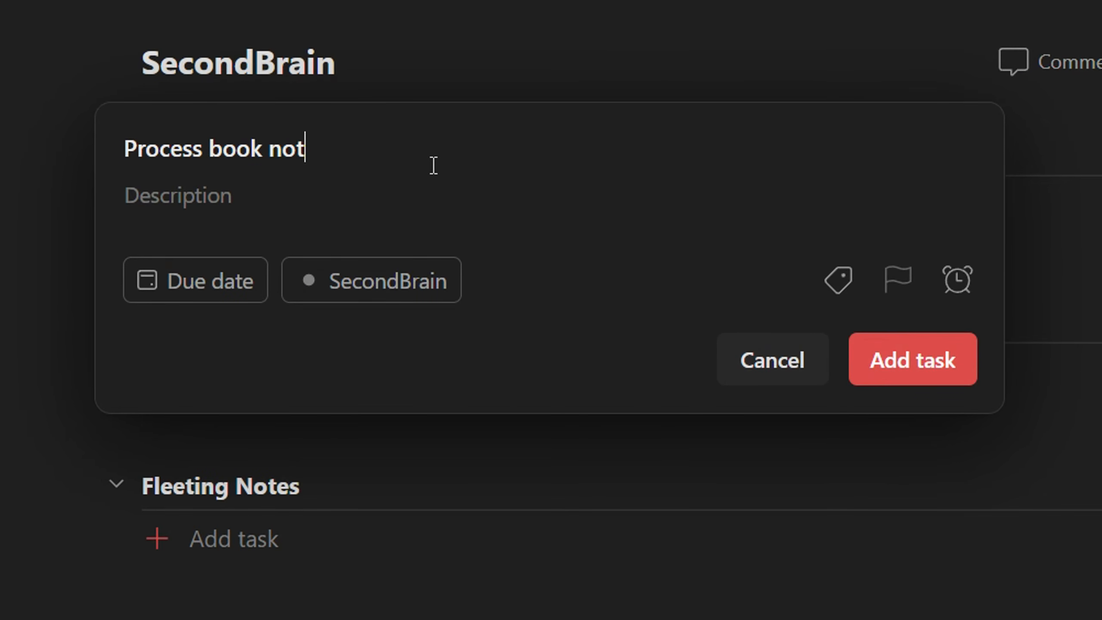
text(es tomo)
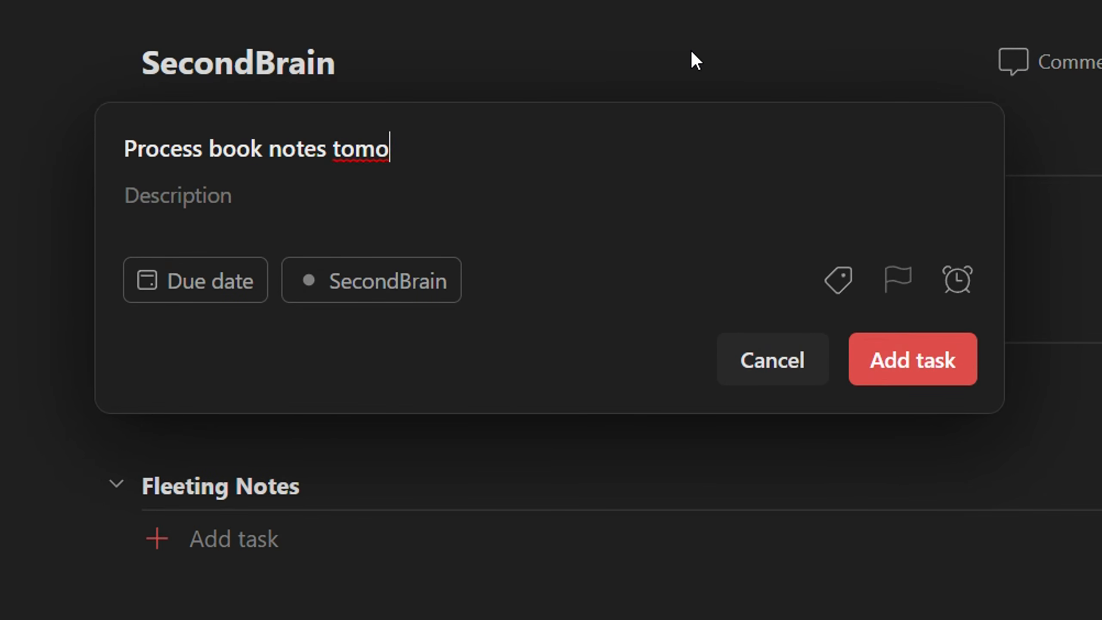
text(rrow 6:30pm )
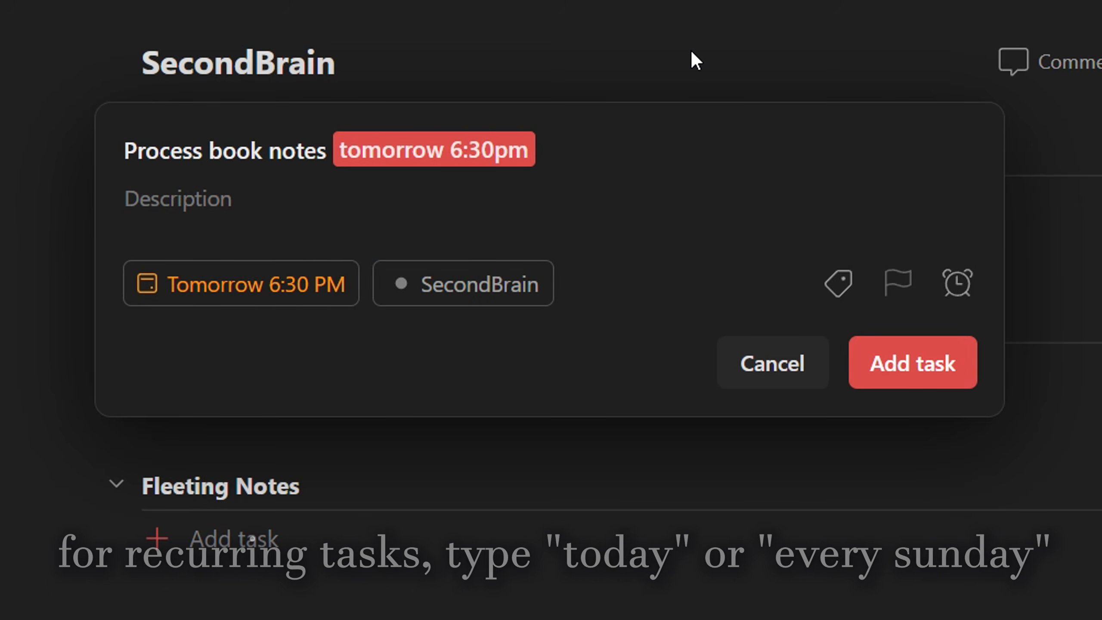
Assign the new task to the SecondBrain project and its Obsidian section
text(#)
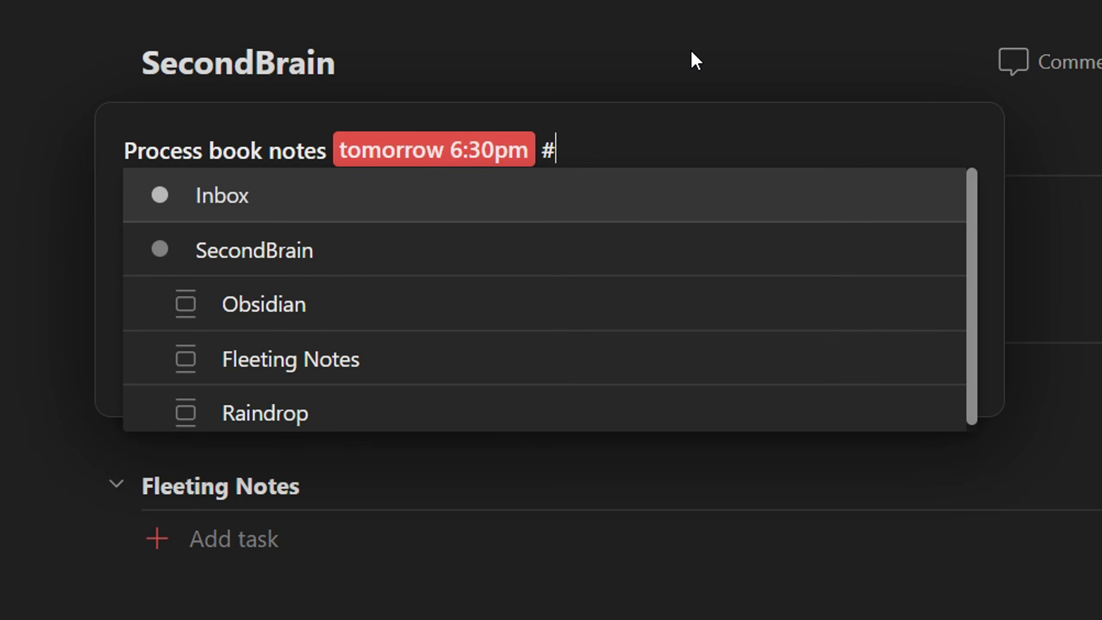
text(Secon)
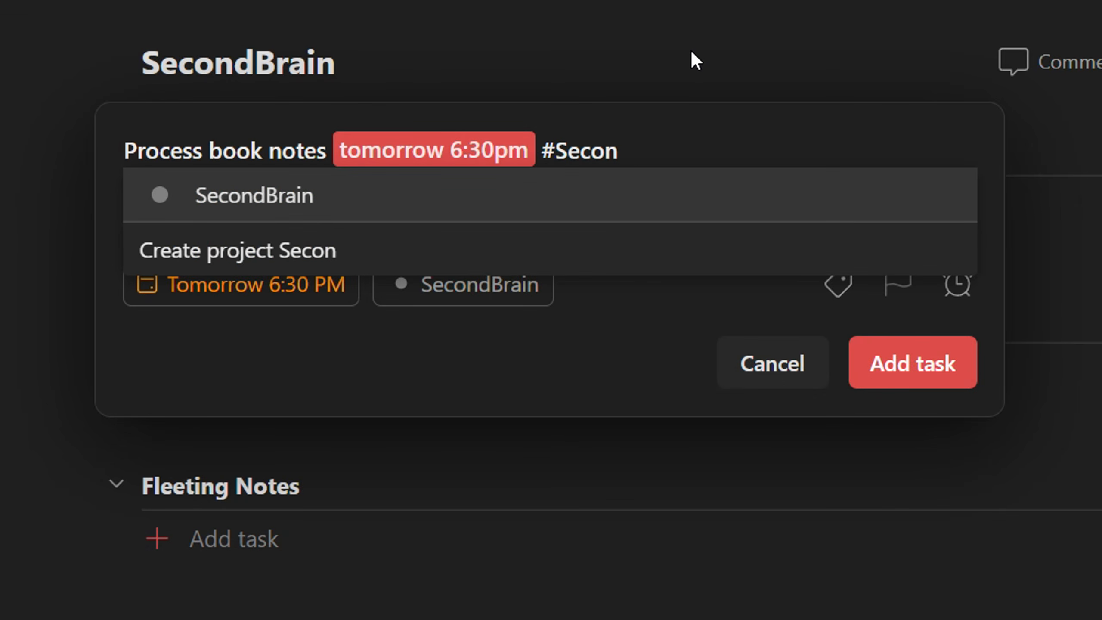
text(dBrain )
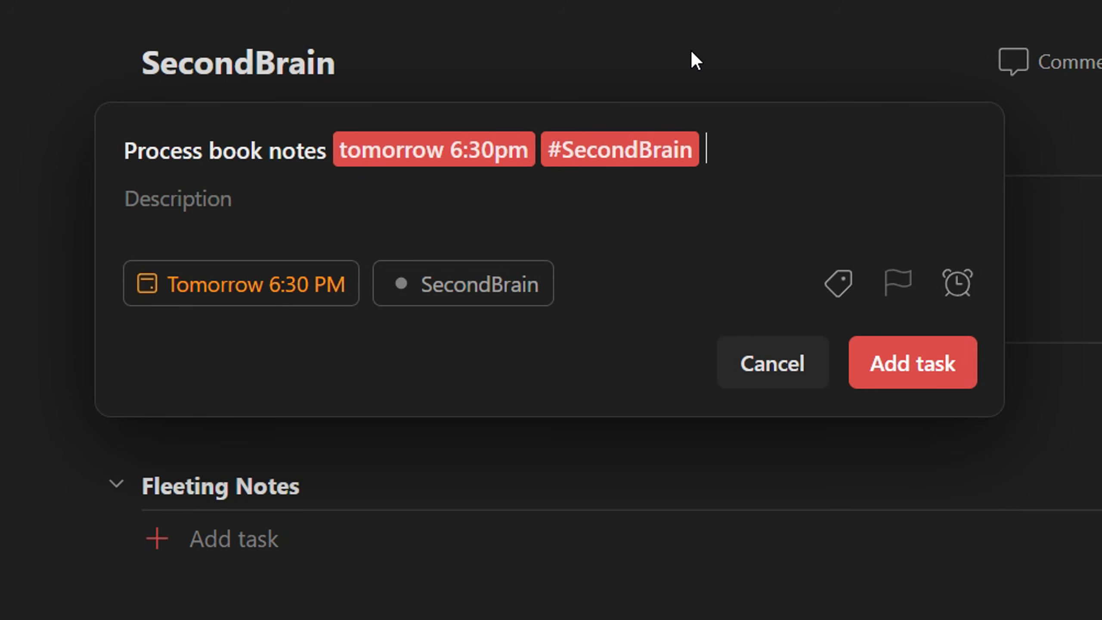
text(/)
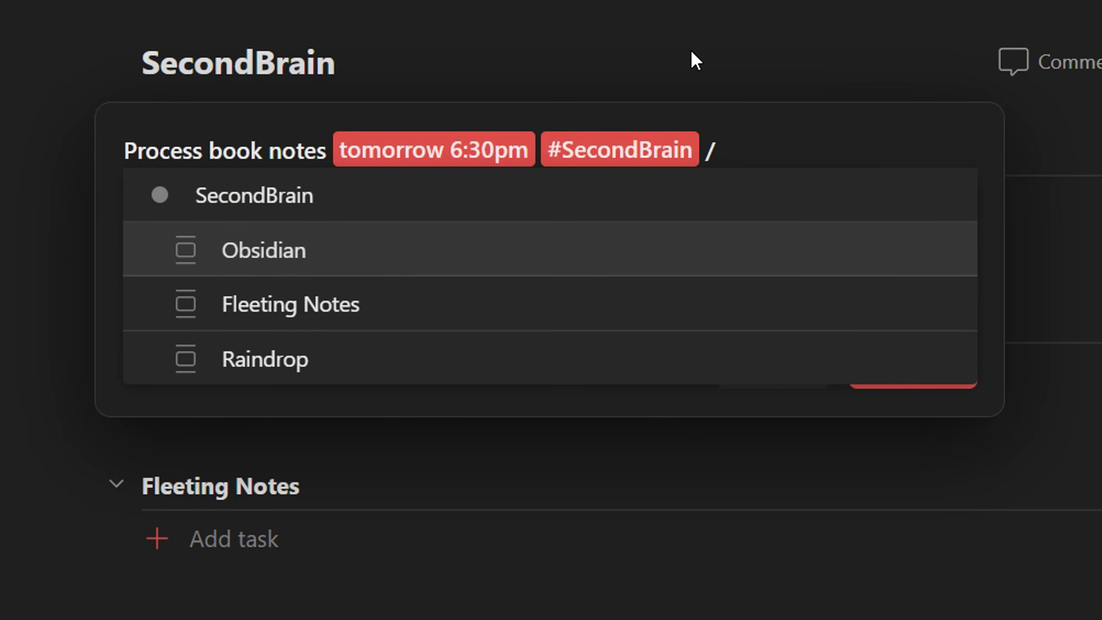
key(Return)
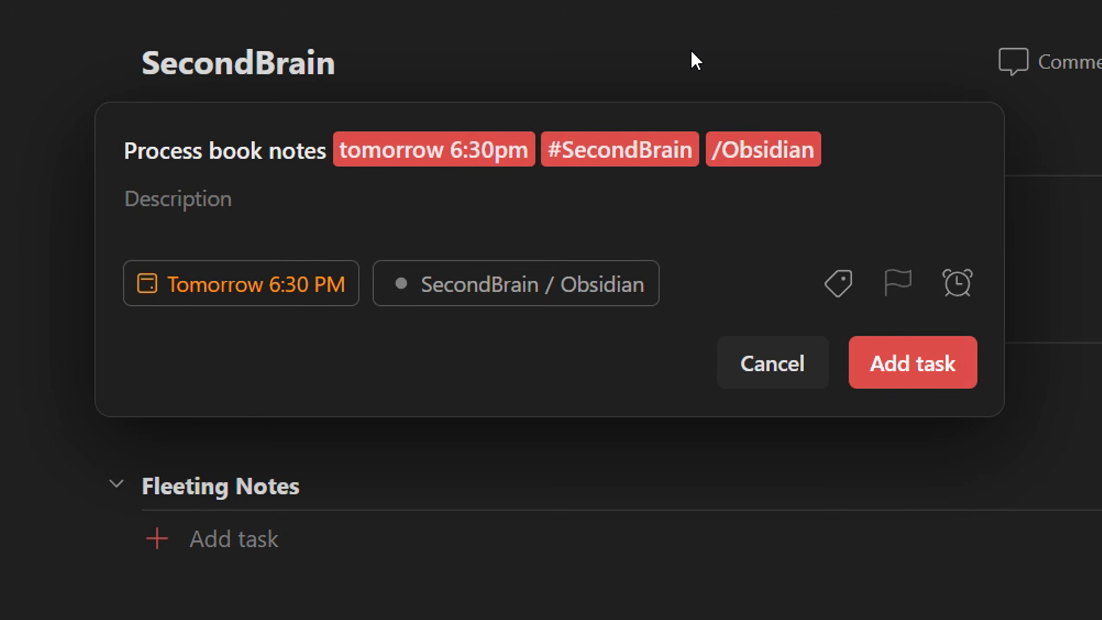
Give the task the Small label and priority p2, and add it to the project
text(@)
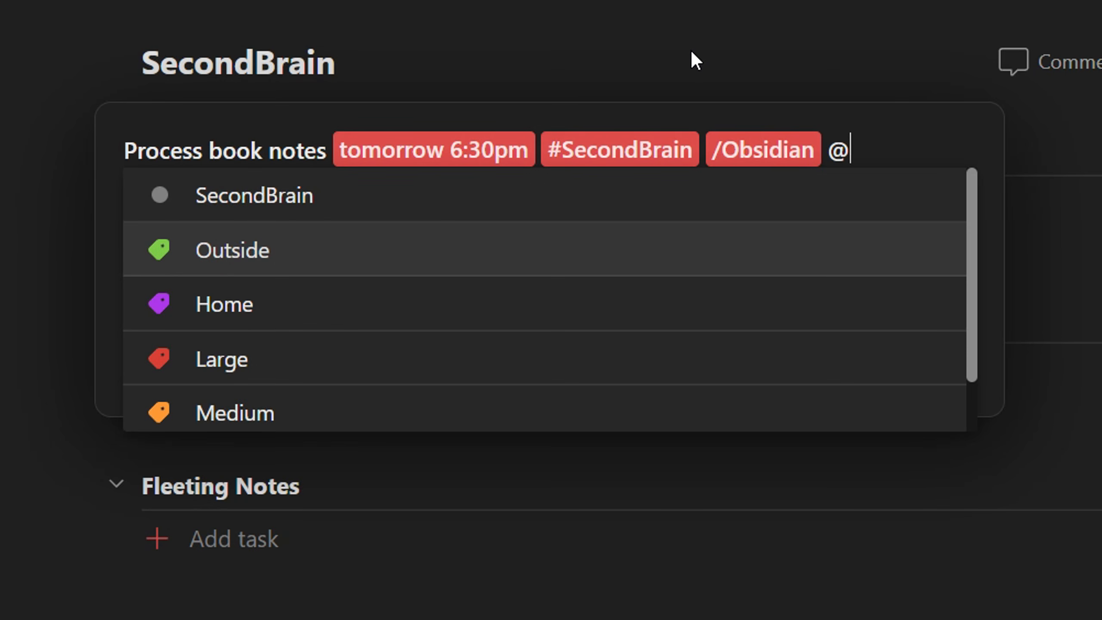
key(Down)
key(Down)
key(Down)
key(Down)
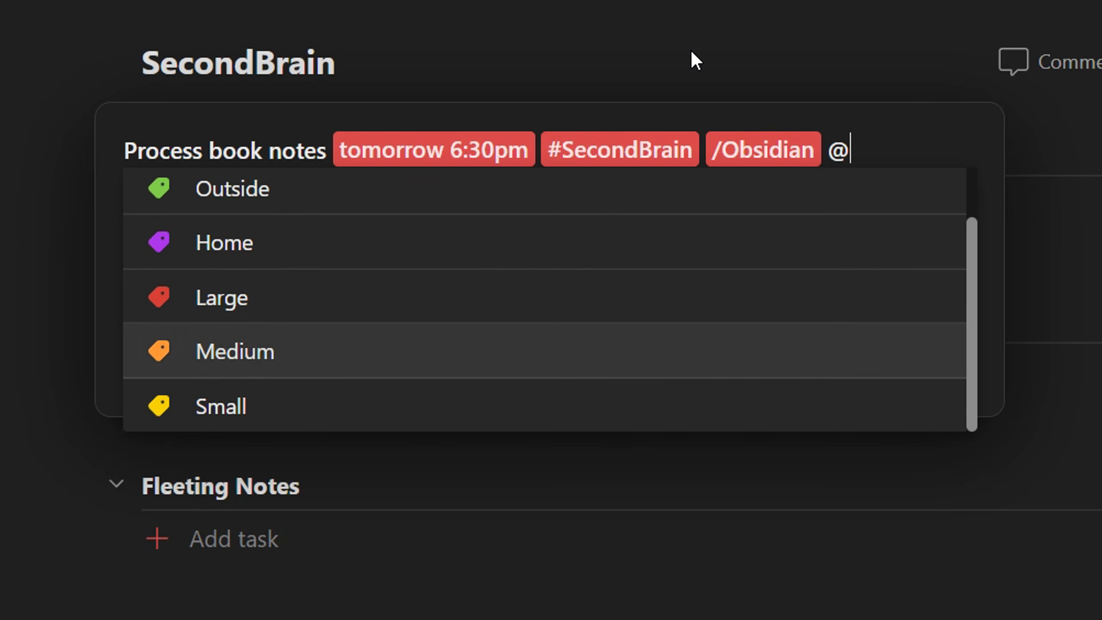
key(Return)
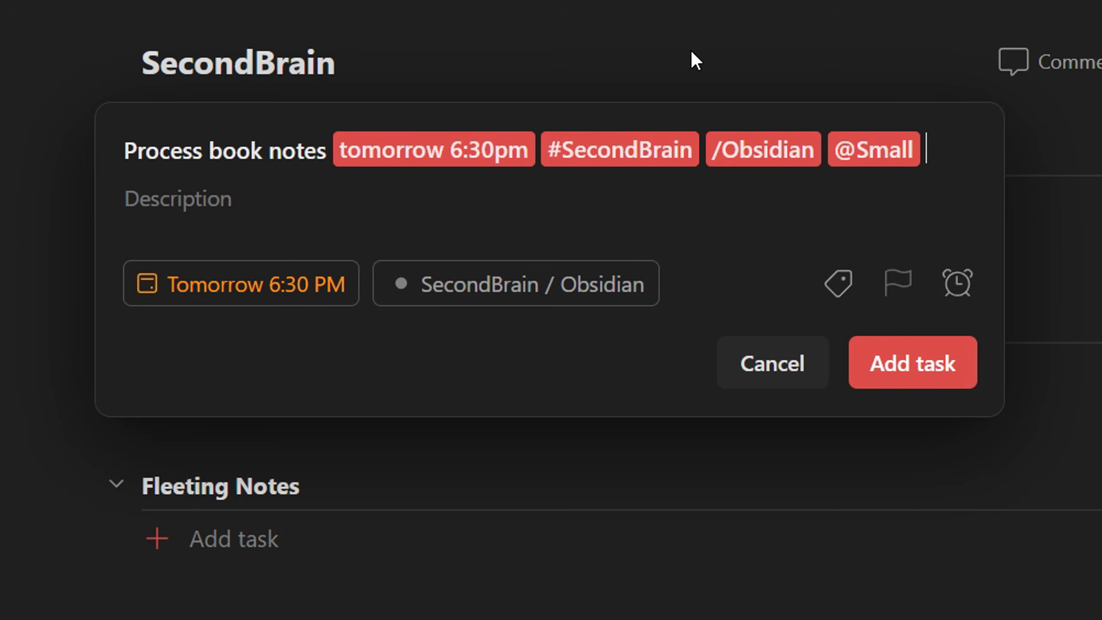
text(p2)
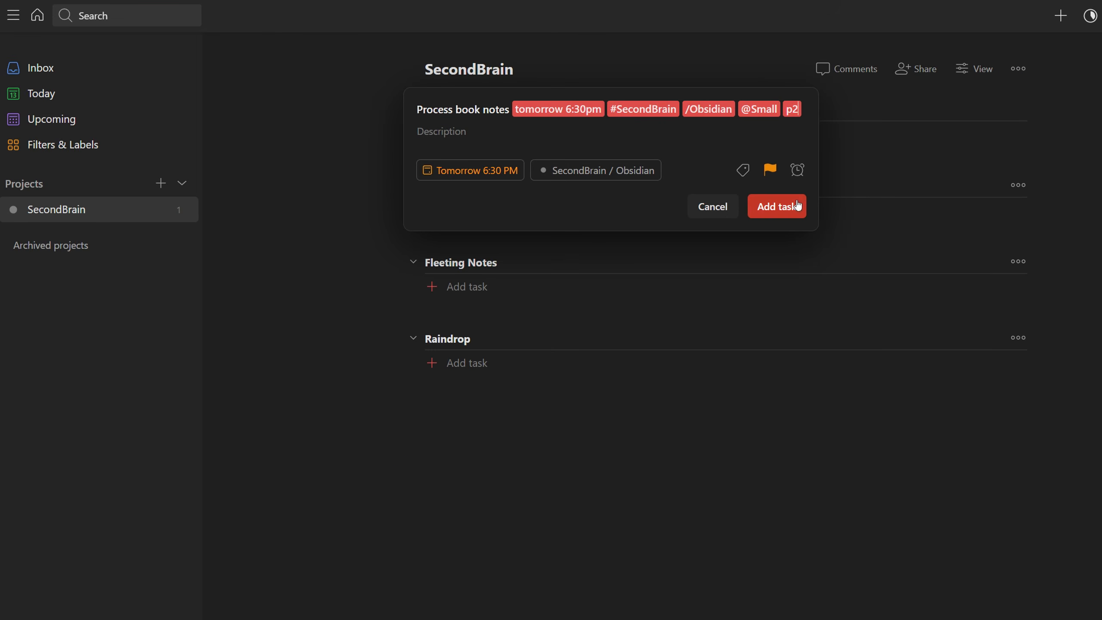
click(797, 205)
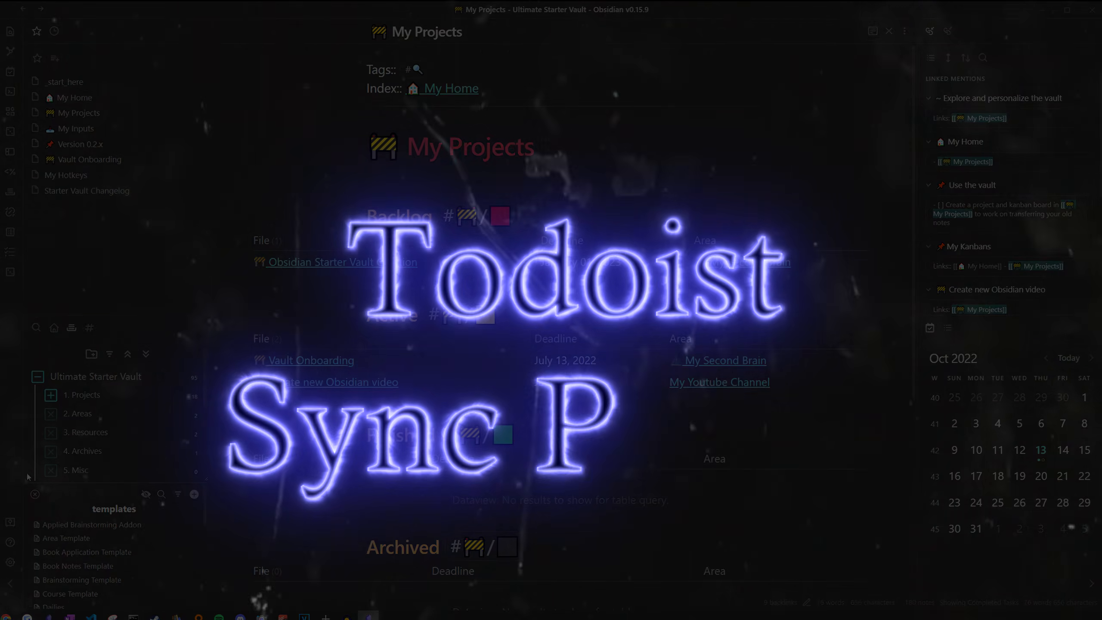
Switch to Obsidian, find the Todoist Sync Plugin among the community plugins, and enable it
click(4, 564)
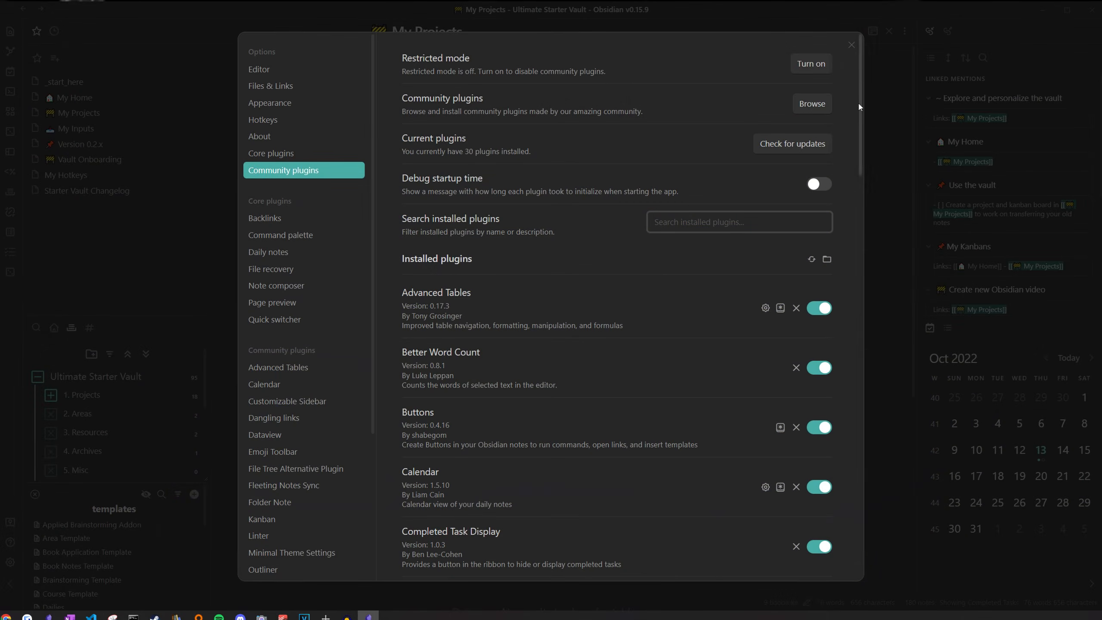
click(812, 105)
text(Todoi)
click(332, 140)
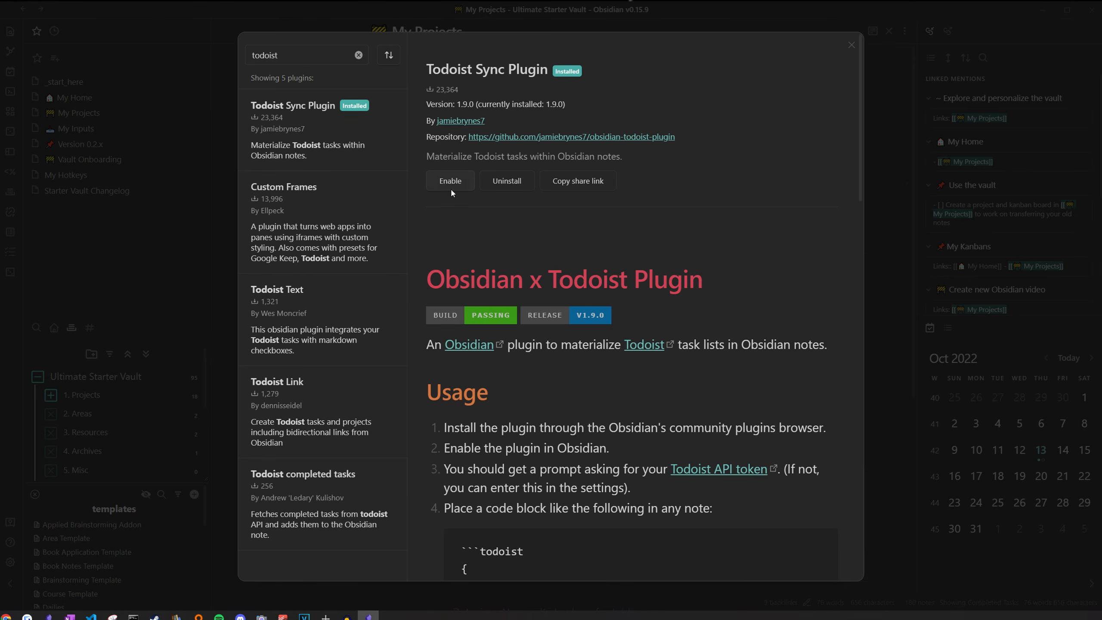
click(444, 184)
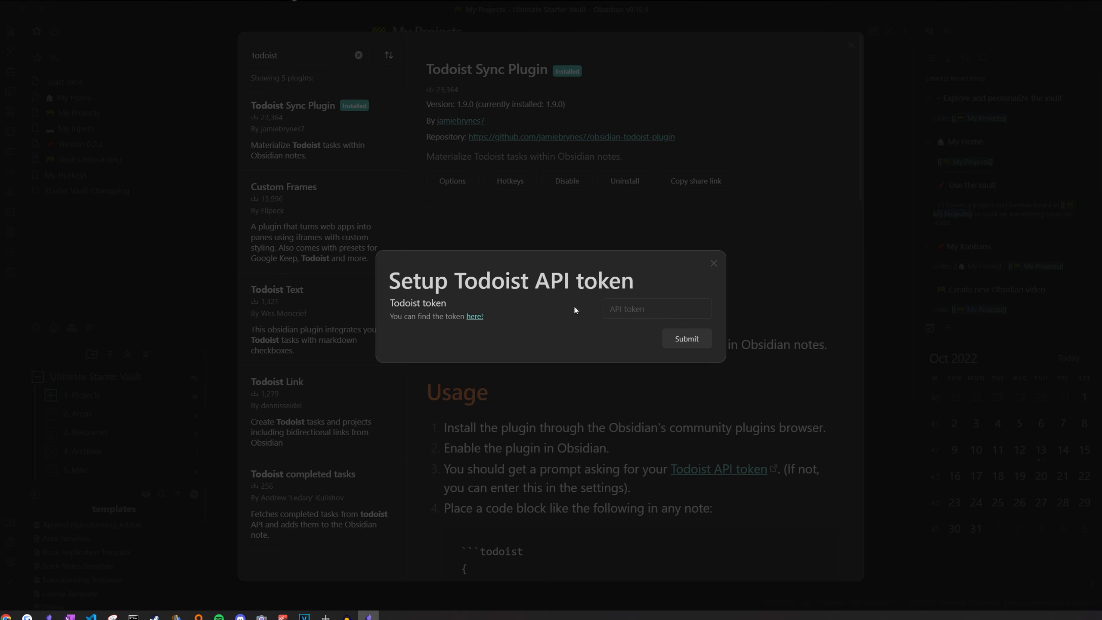
Copy the API token from Todoist's integration settings and paste it into the plugin's Todoist token field in Obsidian
click(475, 317)
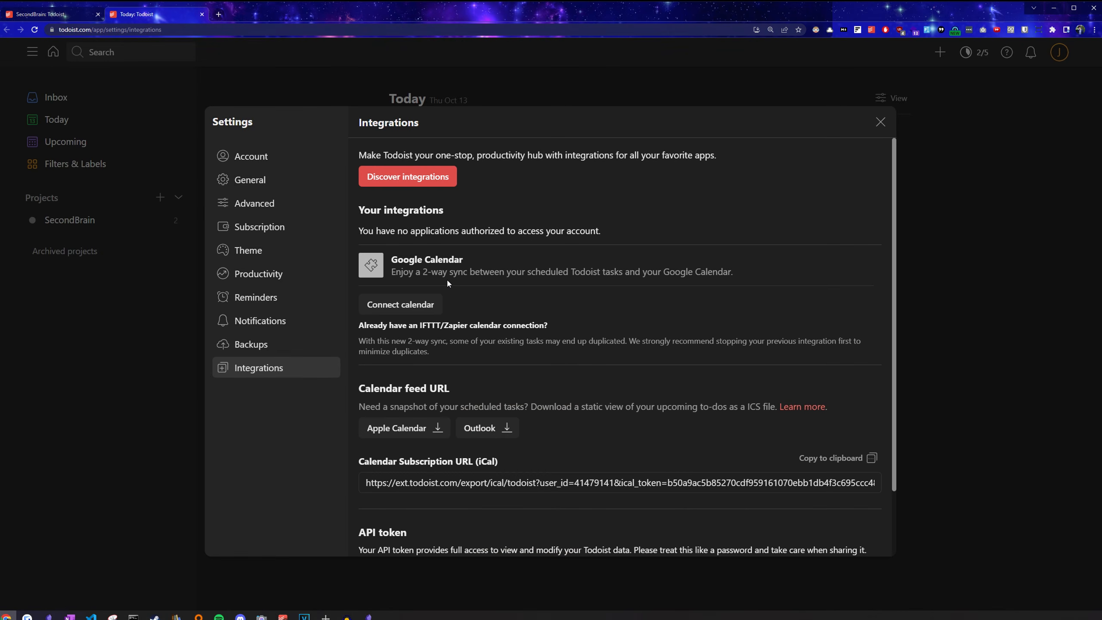
scroll(449, 315, down, 2)
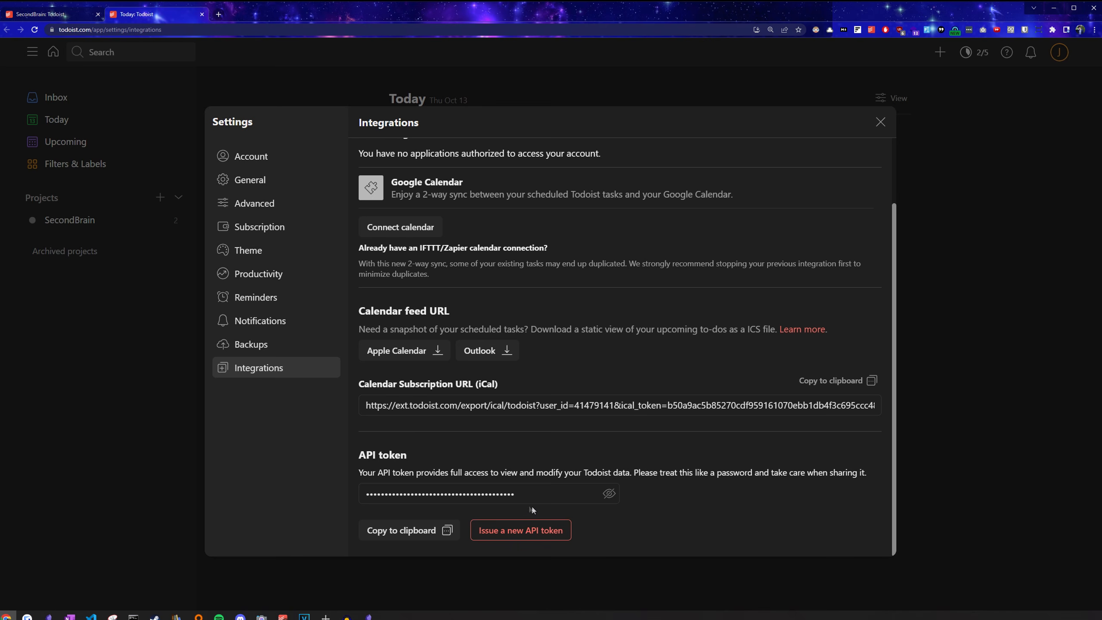
click(410, 532)
key(alt+Tab)
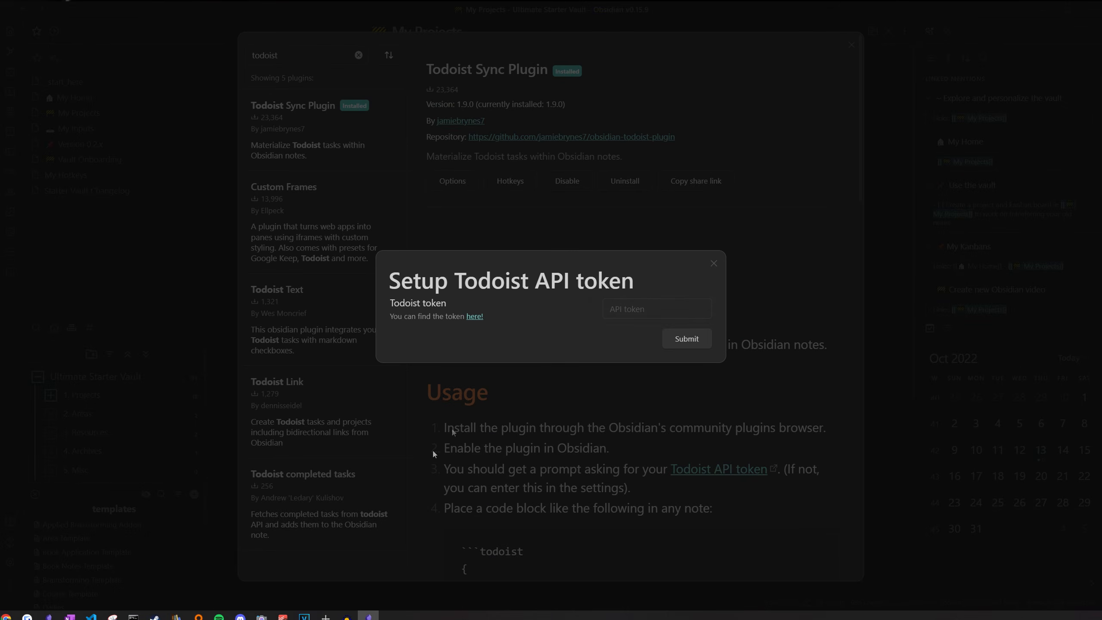
click(651, 309)
key(ctrl+v)
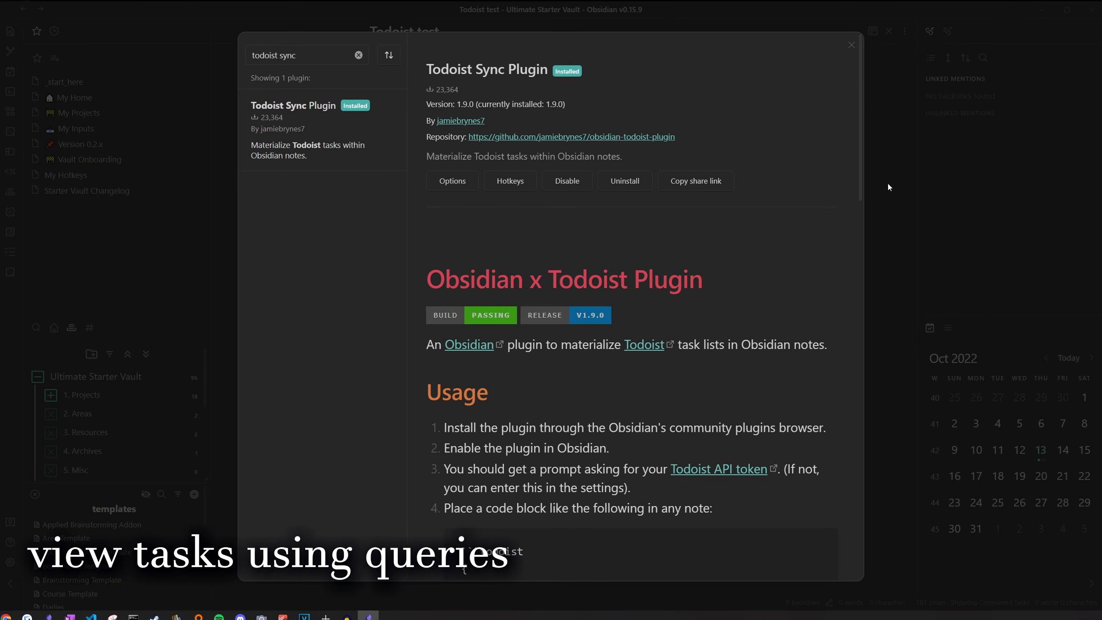
Close the settings and insert a todoist code block containing an empty pair of curly braces in the Todoist test note
click(886, 180)
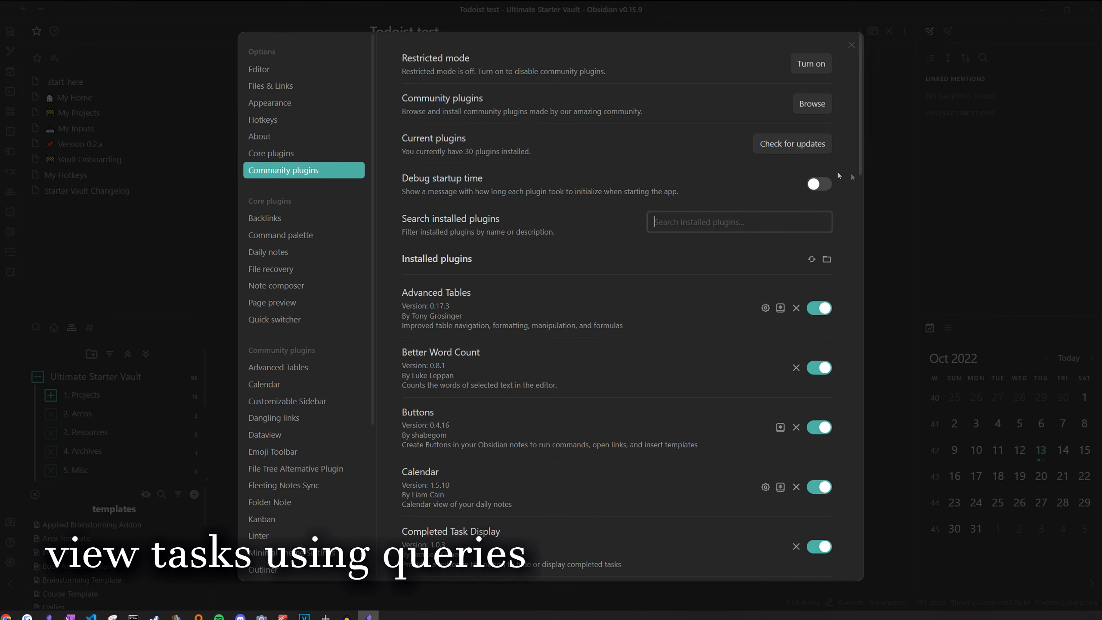
click(877, 159)
click(445, 86)
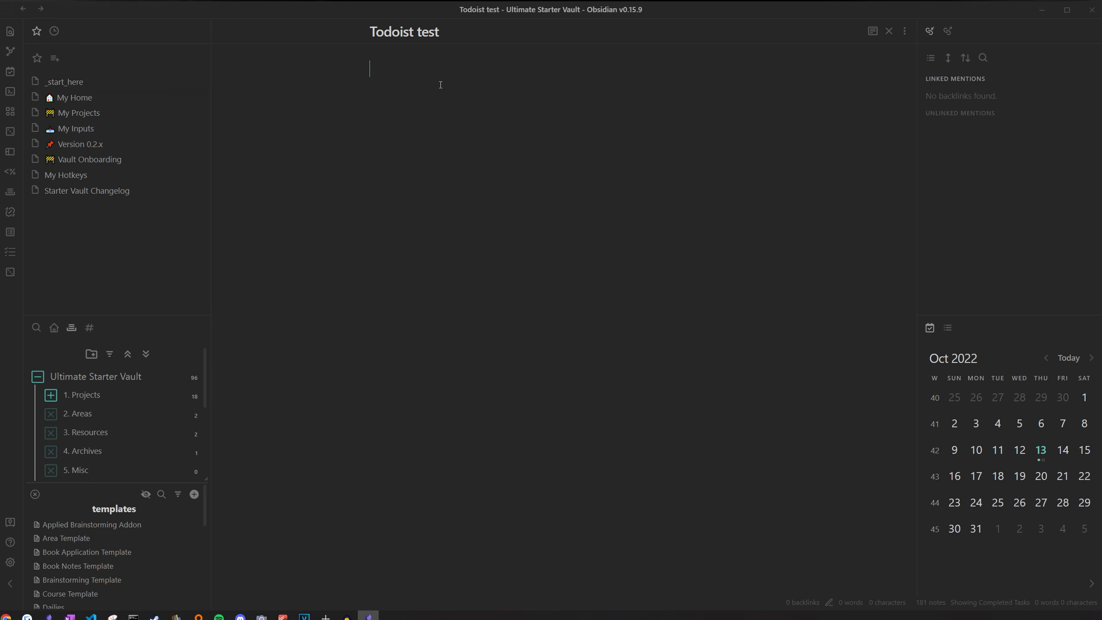
text(```todoi)
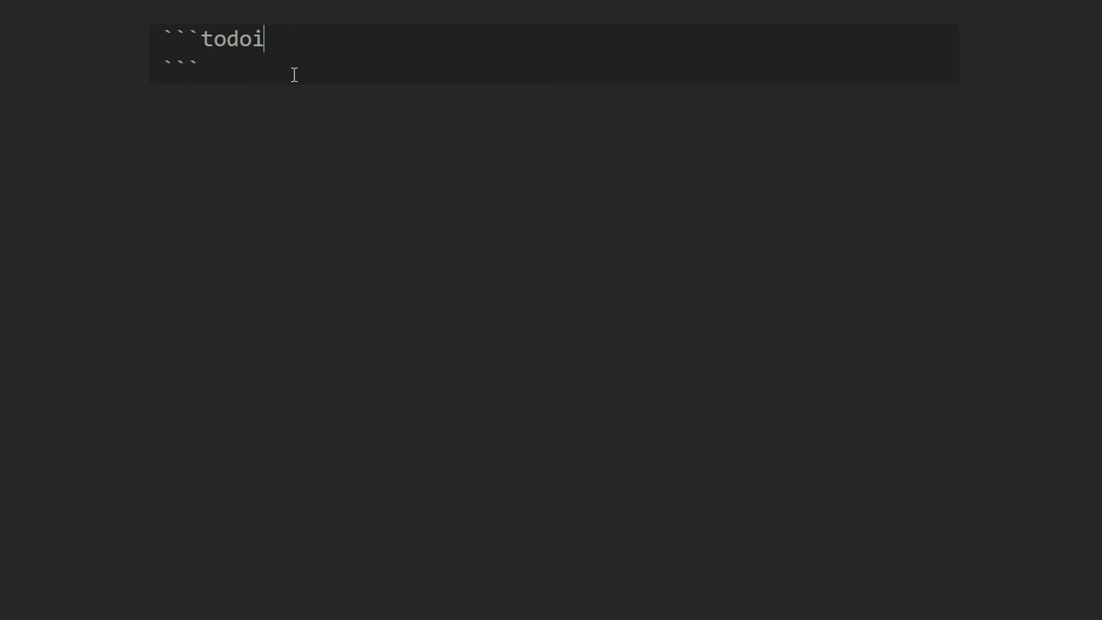
text(st {)
key(Return)
Above the empty query, paste the sample todoist query with name, filter, sorting and group fields inside a four-backtick code block
text(````)
key(Return)
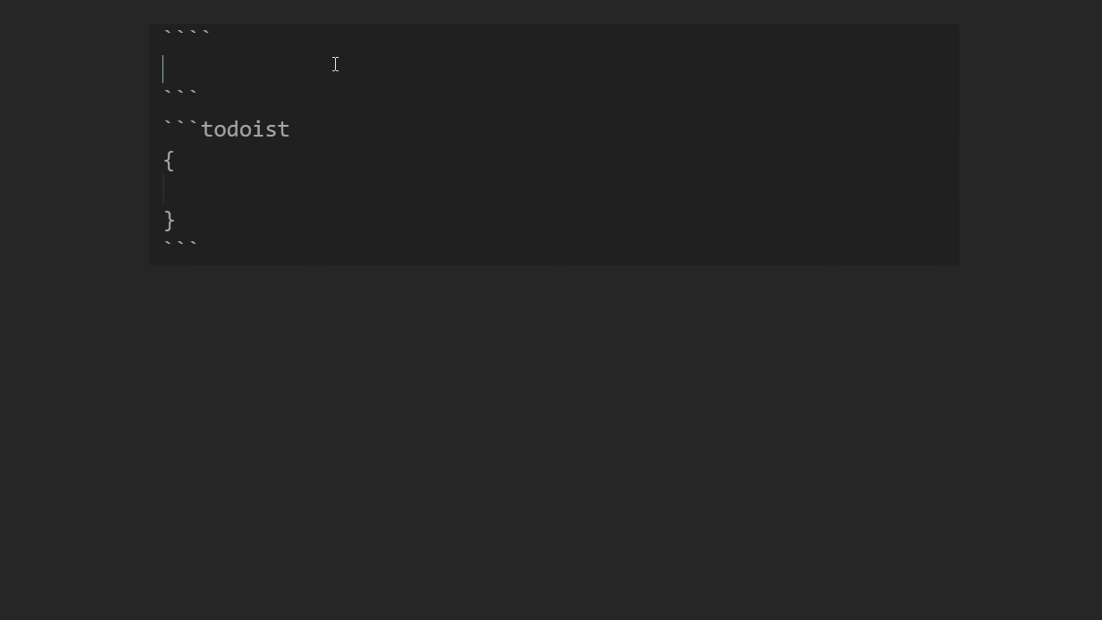
key(ctrl+v)
text(`)
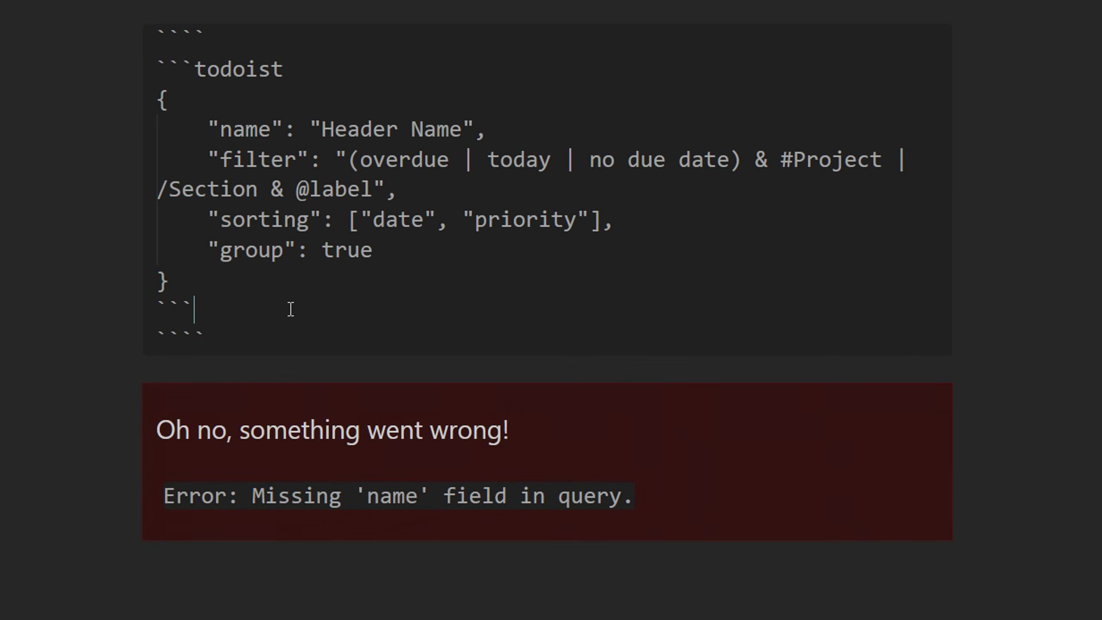
click(298, 575)
Add a name field with the value "Test list" to the empty todoist query
click(208, 428)
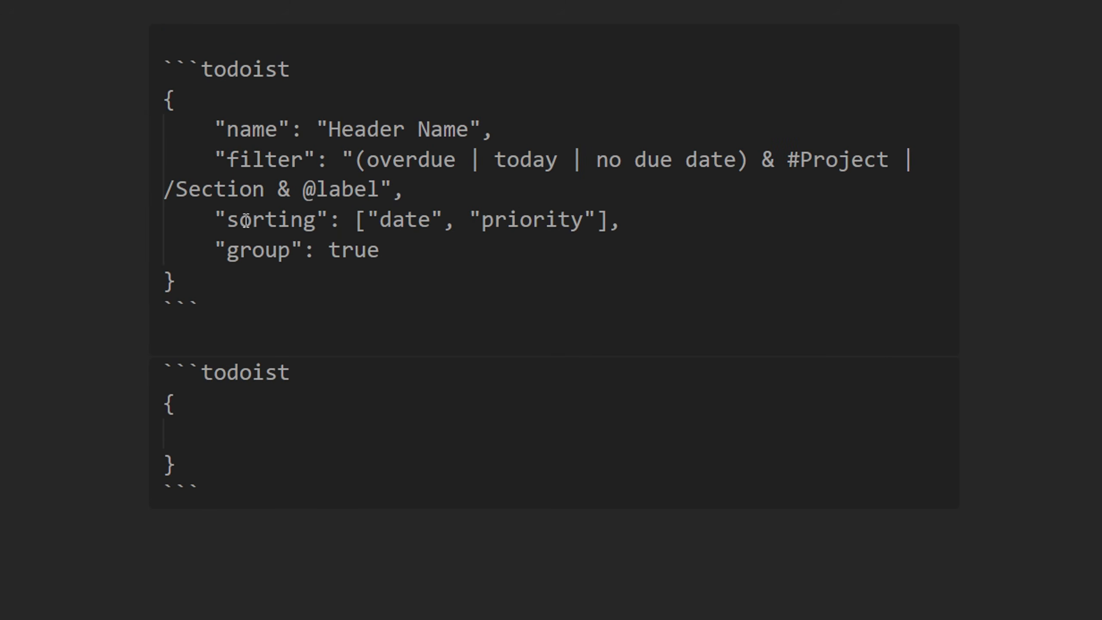
text("name": )
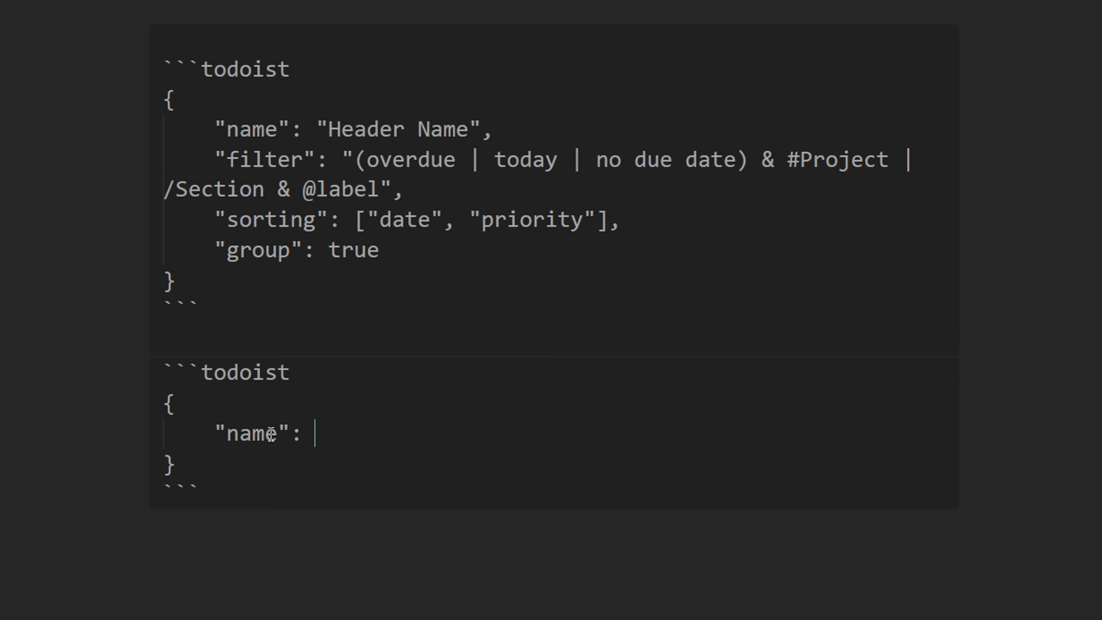
text("Test list")
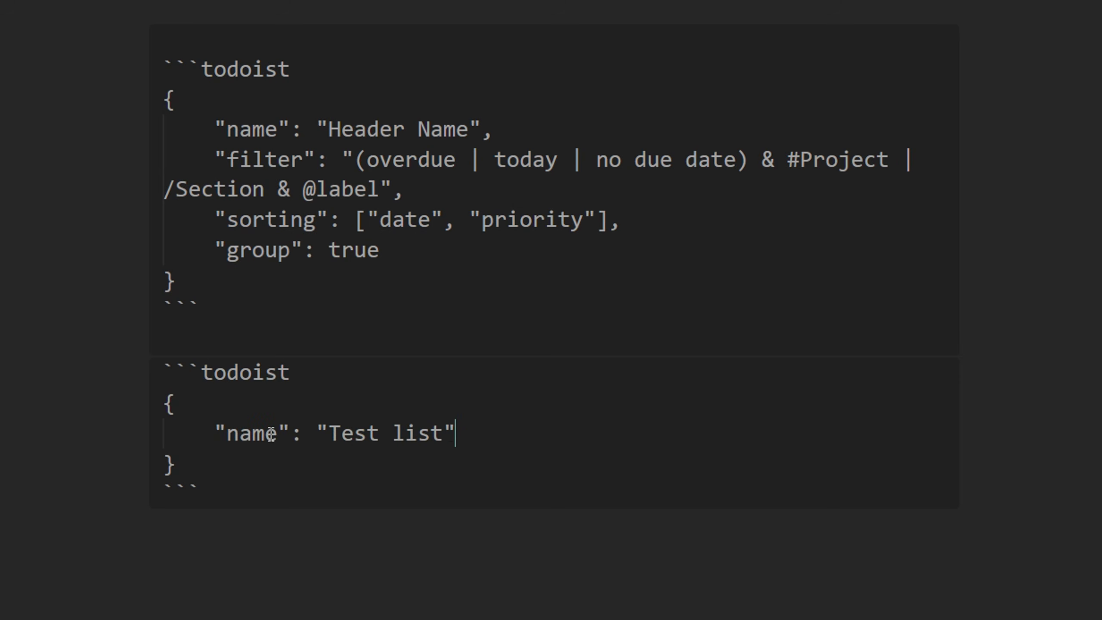
text(,)
Add a filter field with the value "today & #SecondBrain" below the query's name
key(Return)
text("filter")
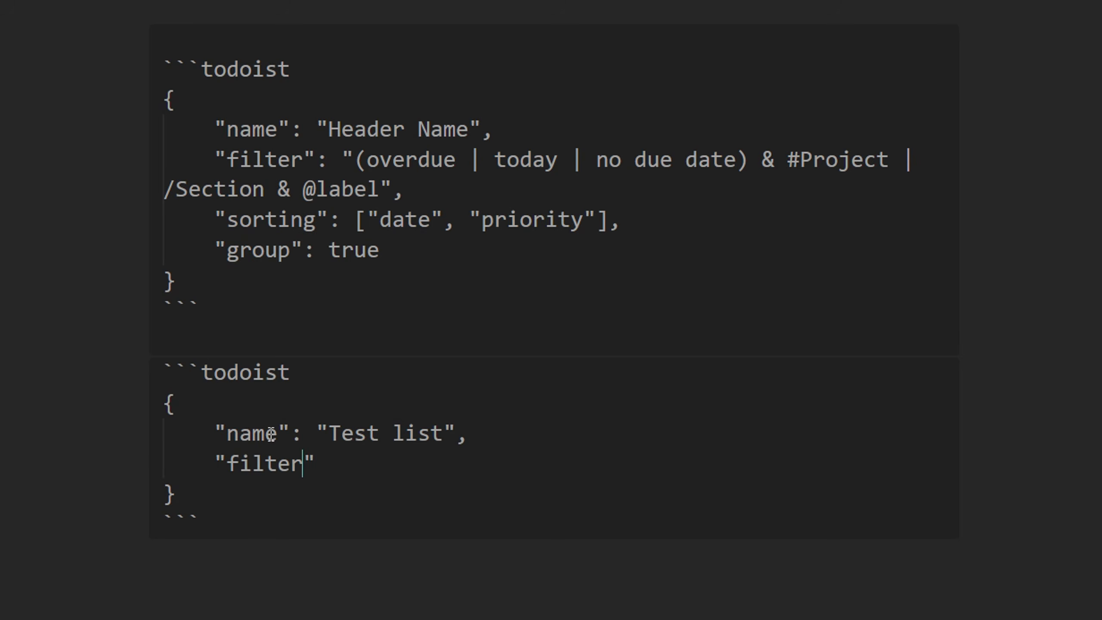
text(: "today)
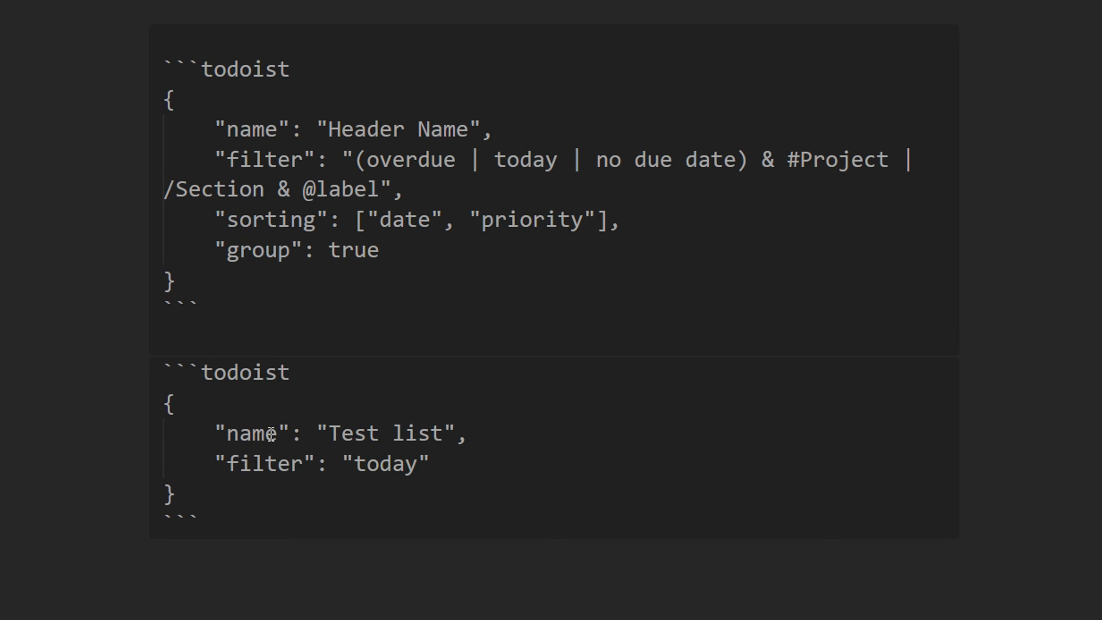
text( & )
text(#SecondBrain)
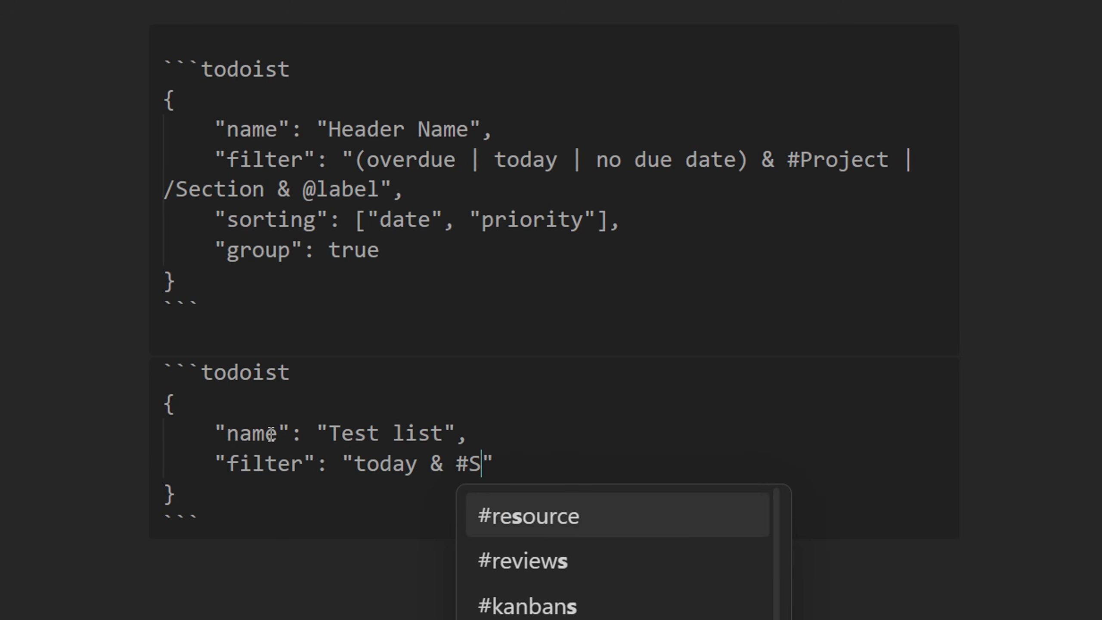
mouse_move(610, 463)
mouse_down()
mouse_move(364, 463)
mouse_move(438, 477)
mouse_move(457, 463)
mouse_move(620, 475)
mouse_up()
click(619, 474)
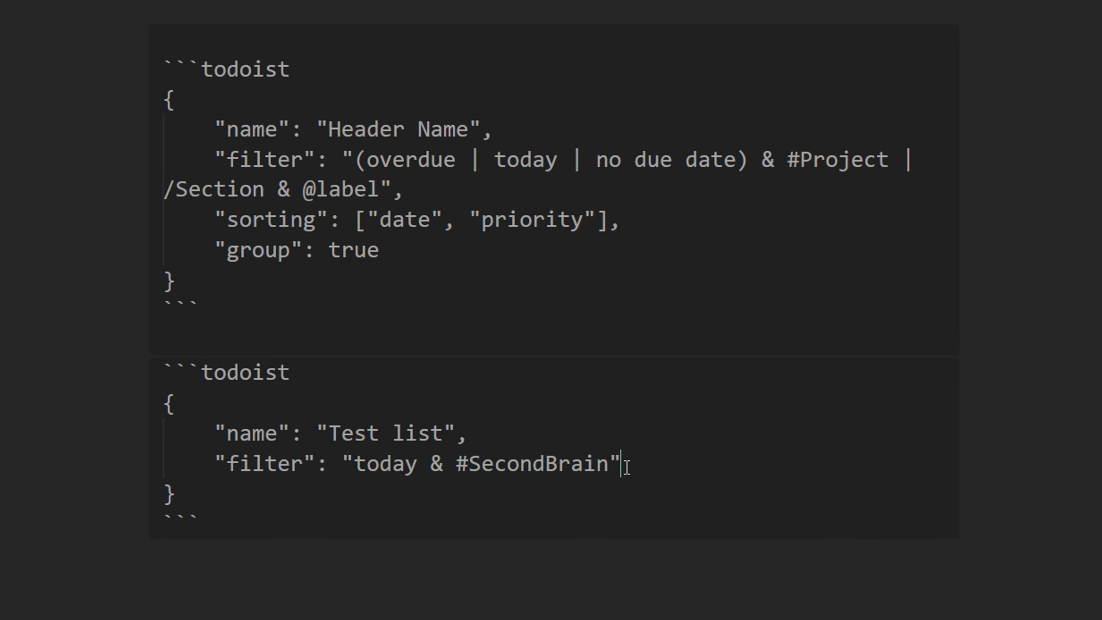
Replace the & operator with | in the Test list query so its filter reads "today | #SecondBrain"
key(Left)
drag(258, 198, 164, 195)
drag(304, 202, 364, 204)
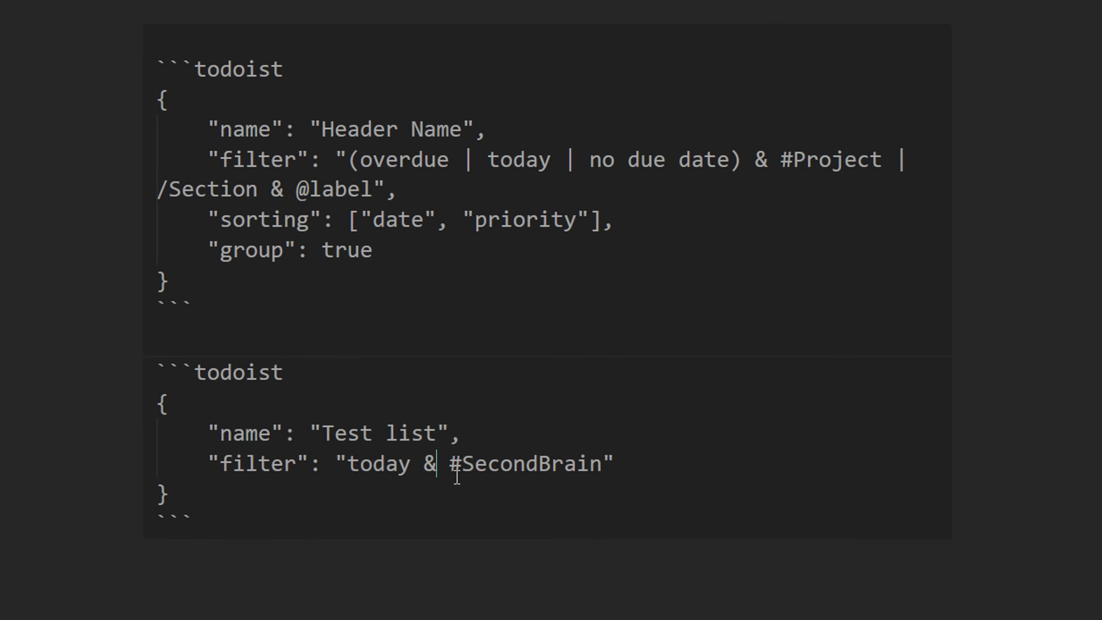
key(BackSpace)
text(|)
double_click(367, 468)
double_click(467, 469)
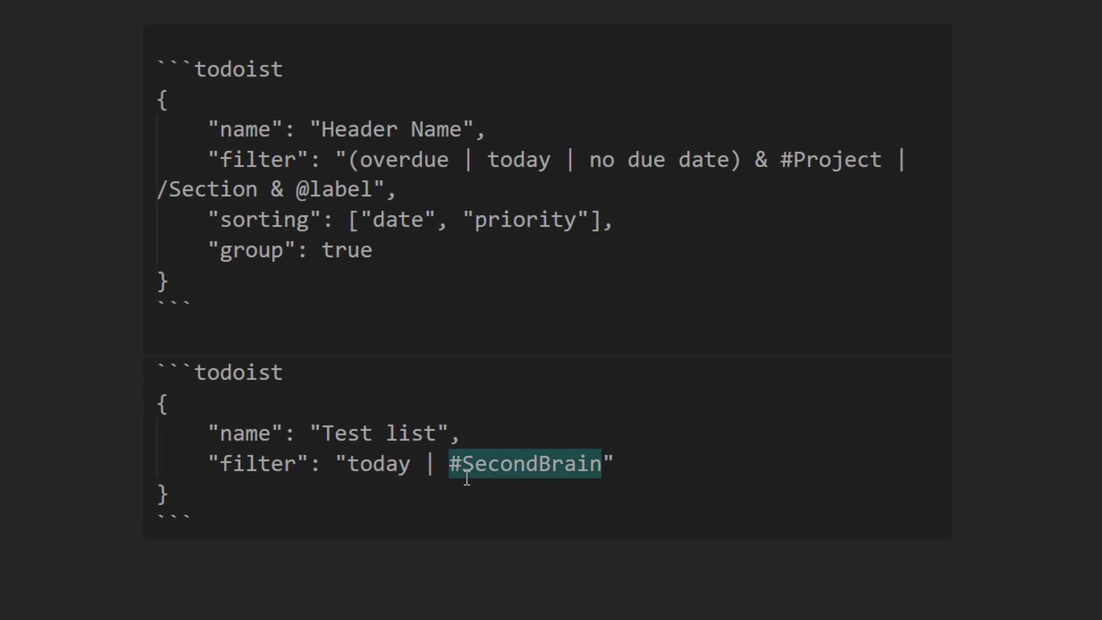
click(585, 445)
drag(428, 477, 439, 477)
drag(351, 463, 405, 458)
text(@)
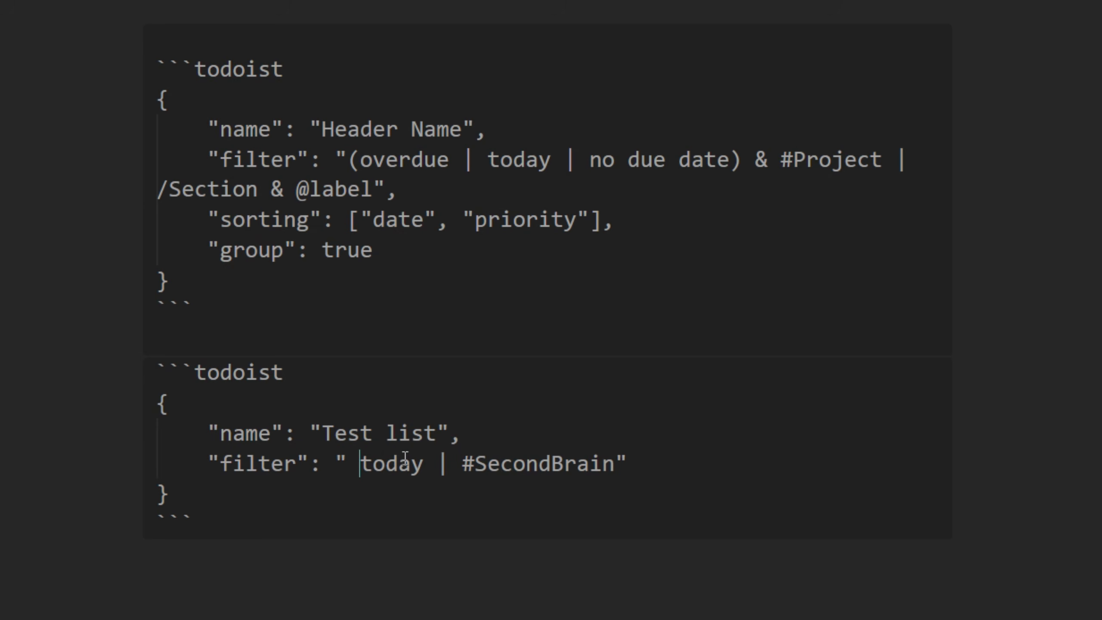
key(BackSpace)
key(BackSpace)
text(@SMall)
key(BackSpace)
key(BackSpace)
key(BackSpace)
key(BackSpace)
text(mall &)
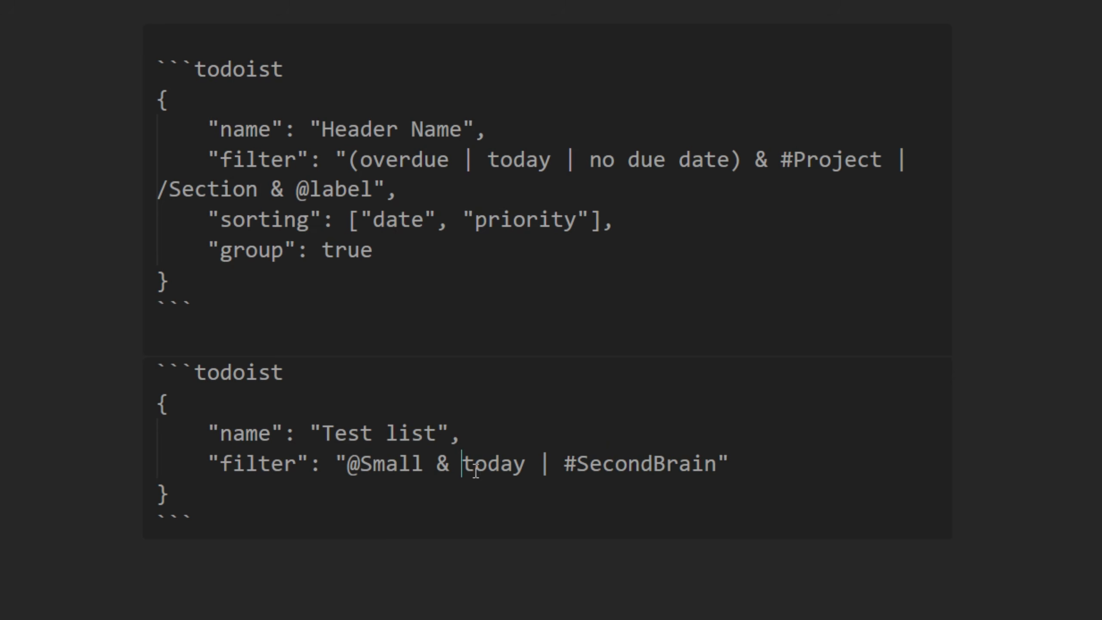
click(716, 461)
text())
click(453, 467)
click(480, 468)
key(Left)
text(()
drag(463, 465, 749, 478)
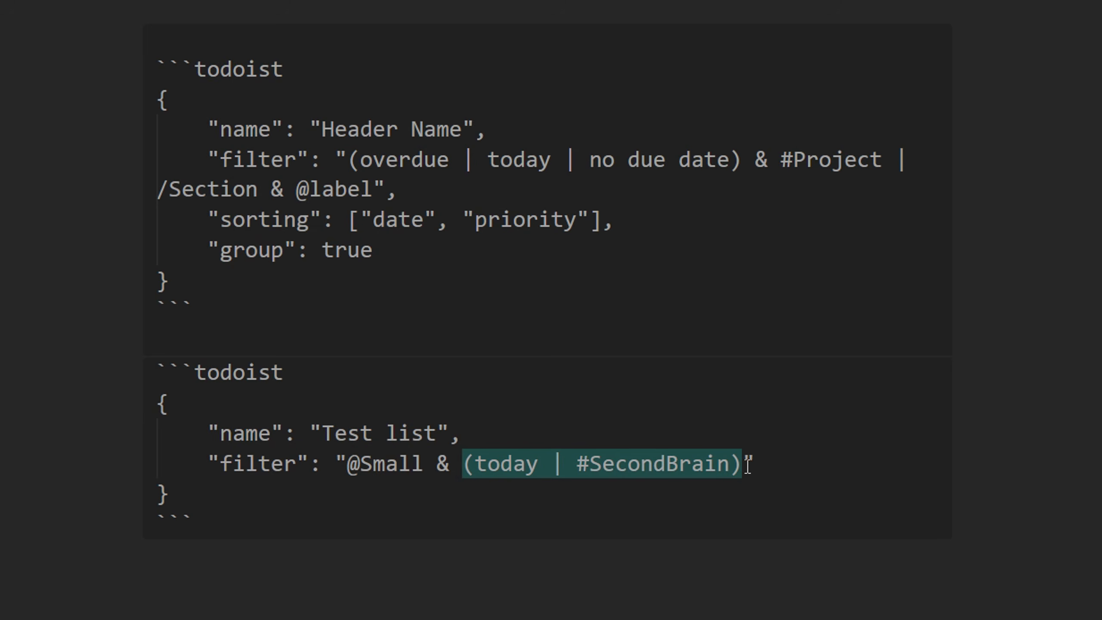
click(486, 465)
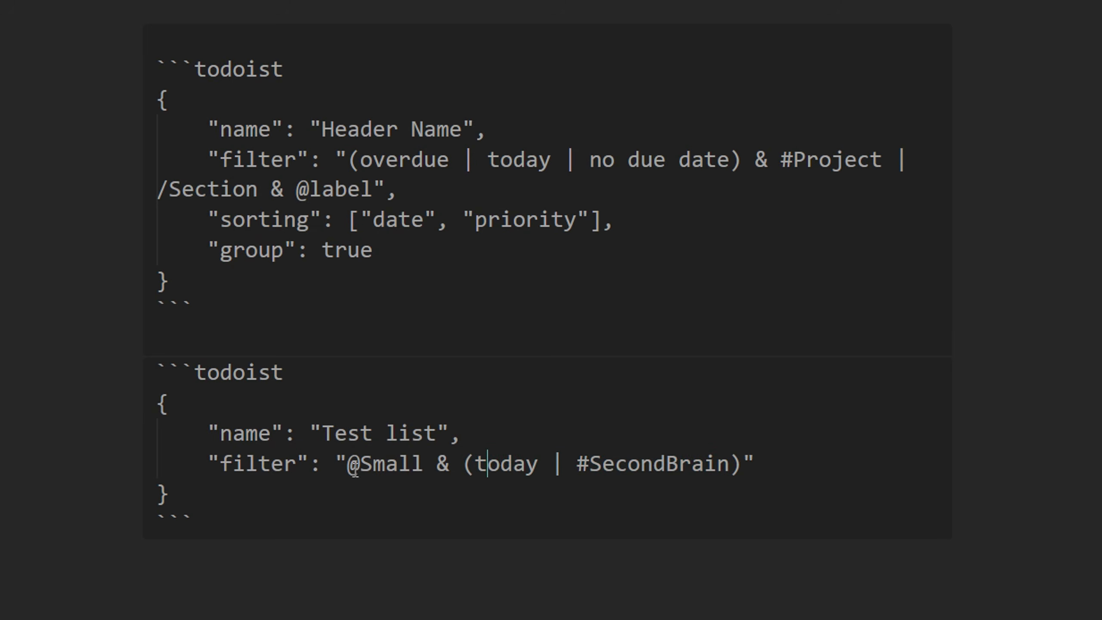
drag(347, 464, 745, 478)
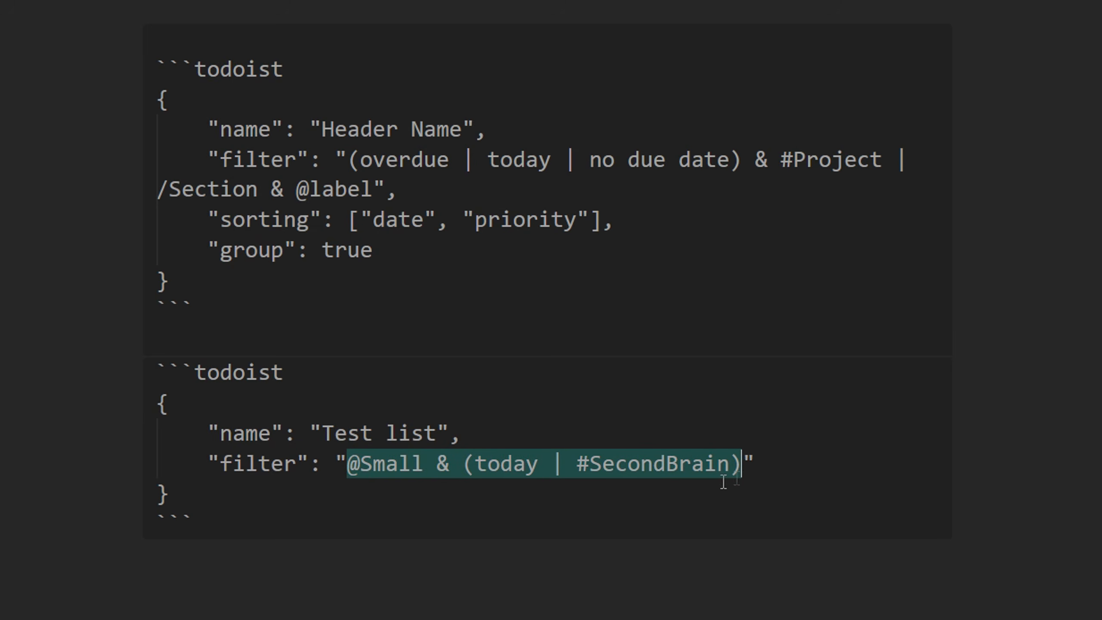
click(434, 479)
drag(347, 477, 756, 470)
click(483, 473)
click(462, 433)
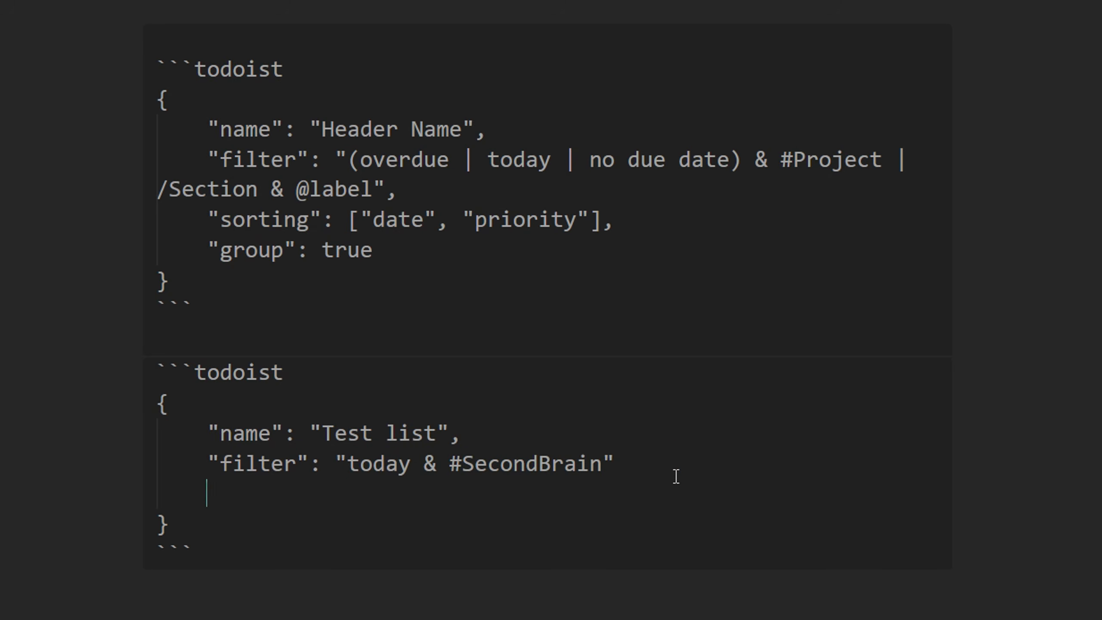
Add a sorting field with the value ["date"] below the "today & #SecondBrain" filter and end the filter line with a comma
text("sorting)
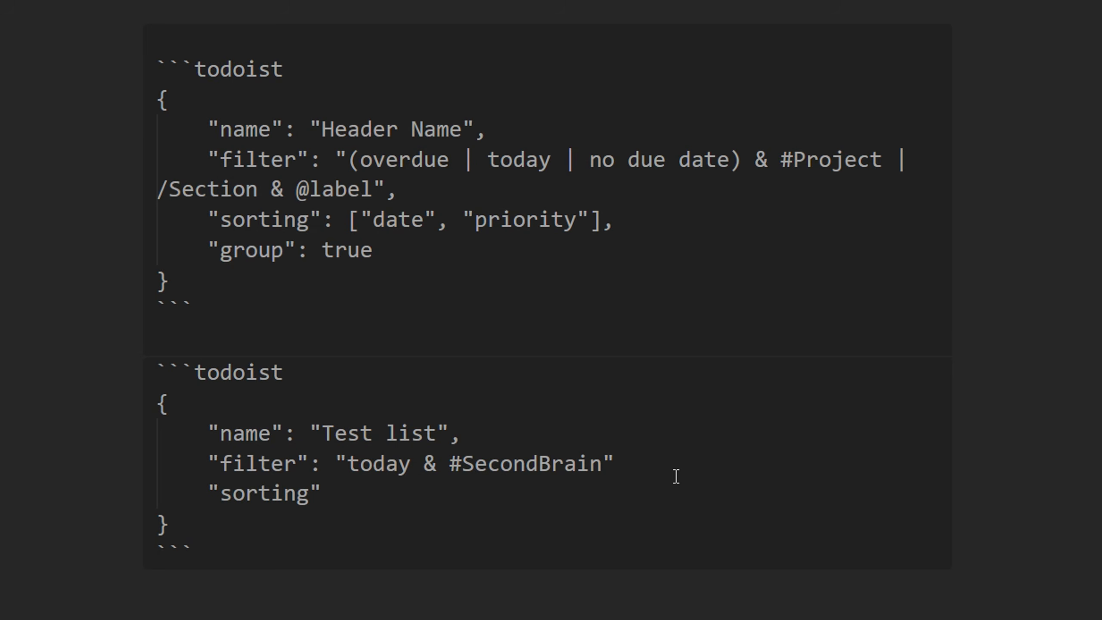
text(": ["date"],)
key(Tab)
click(675, 476)
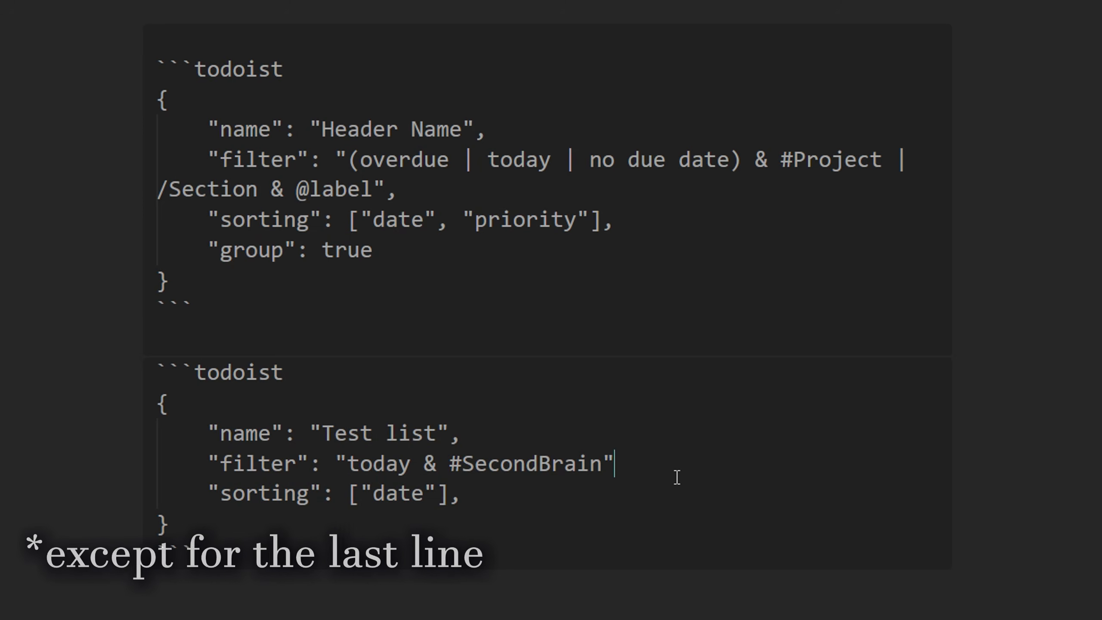
text(,)
Add a group field set to true on a new line below the Test list query's sorting field
click(501, 510)
click(516, 495)
key(Return)
drag(498, 523, 88, 413)
click(262, 463)
drag(369, 524, 101, 433)
click(437, 495)
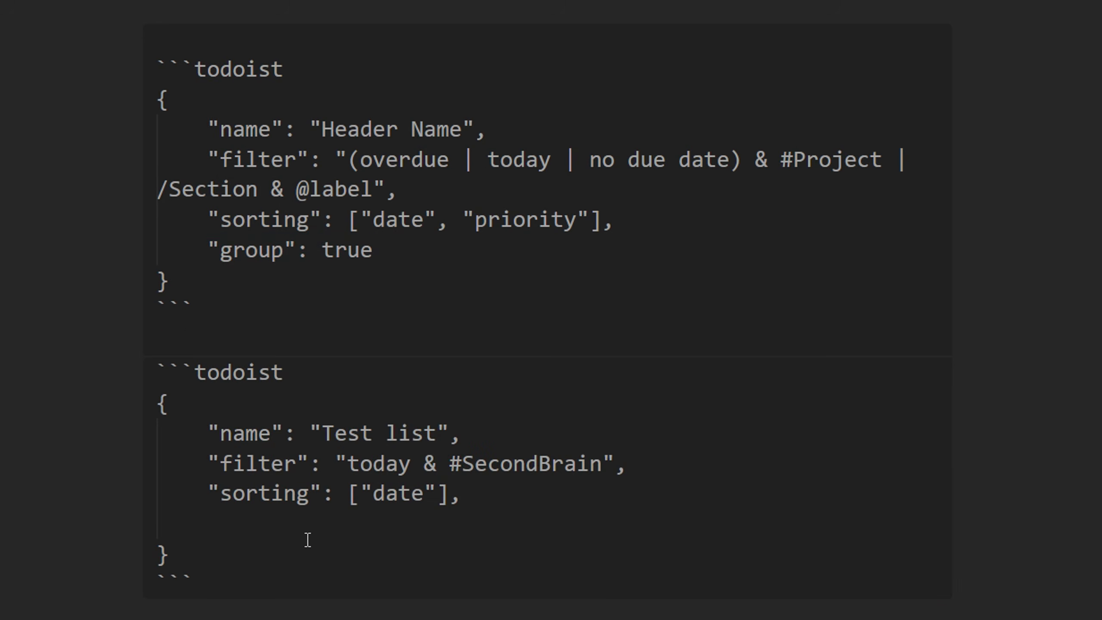
key(Tab)
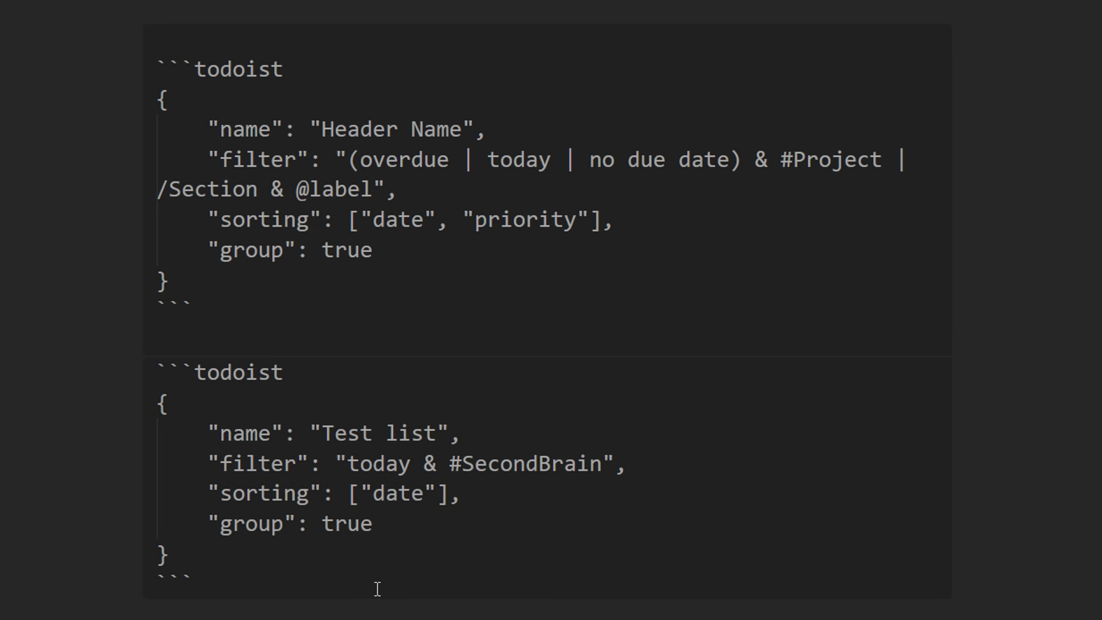
Change the Test list filter to "tomorrow & #SecondBrain" and leave the code block to render the query
drag(410, 463, 360, 463)
text(omorrow)
click(341, 610)
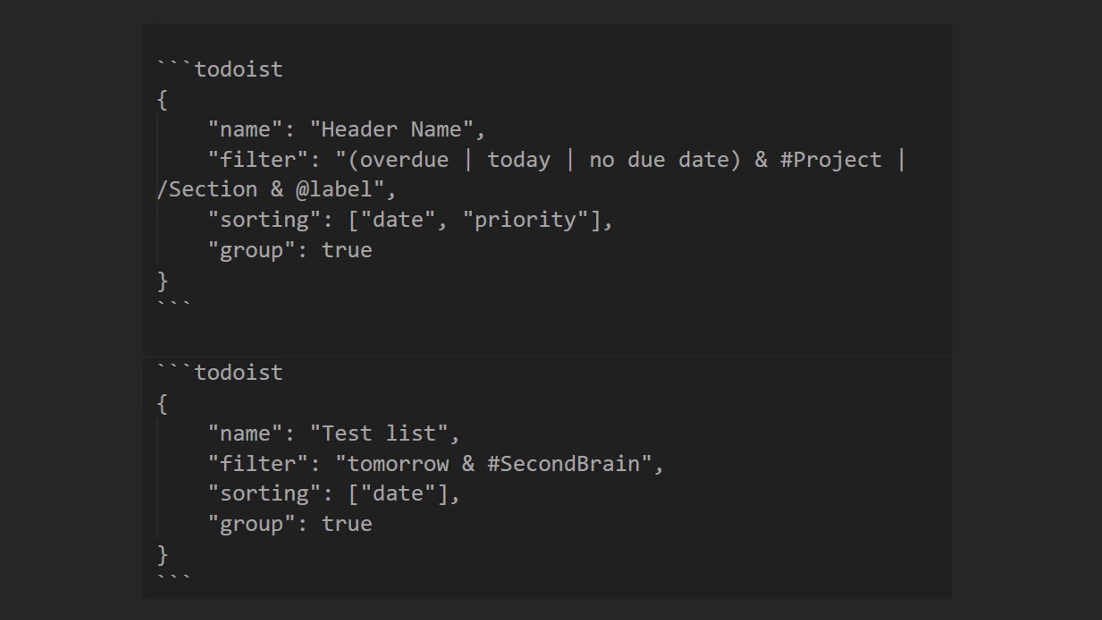
key(Return)
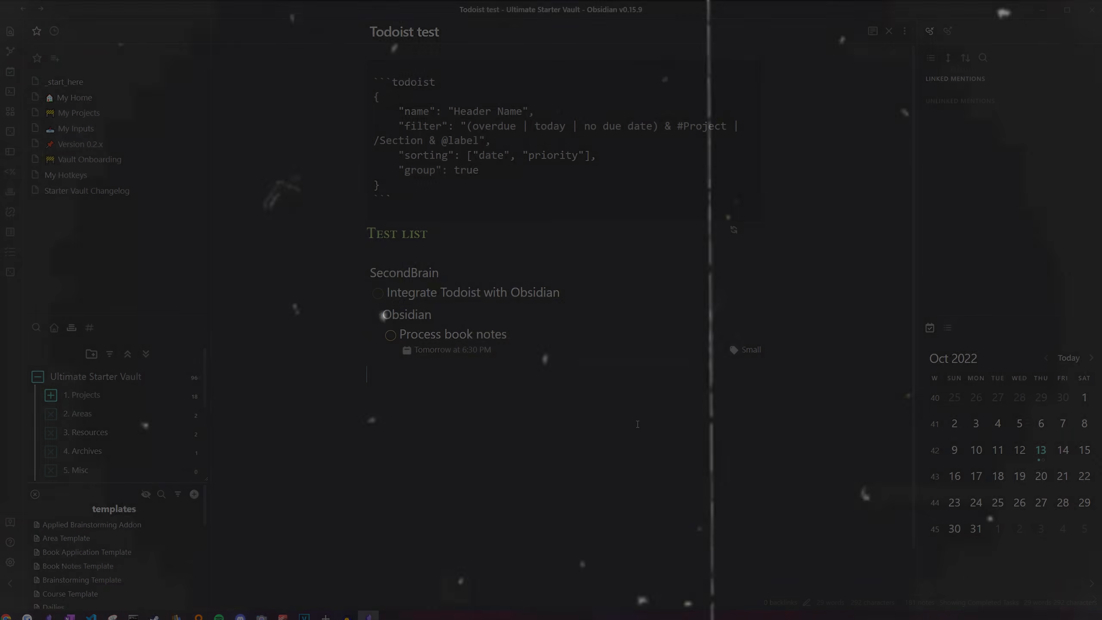
Start a new Todoist task named "Create todoist queries in Obsidian" in the project SecondBrain > Obsidian
key(ctrl+p)
text(todoist)
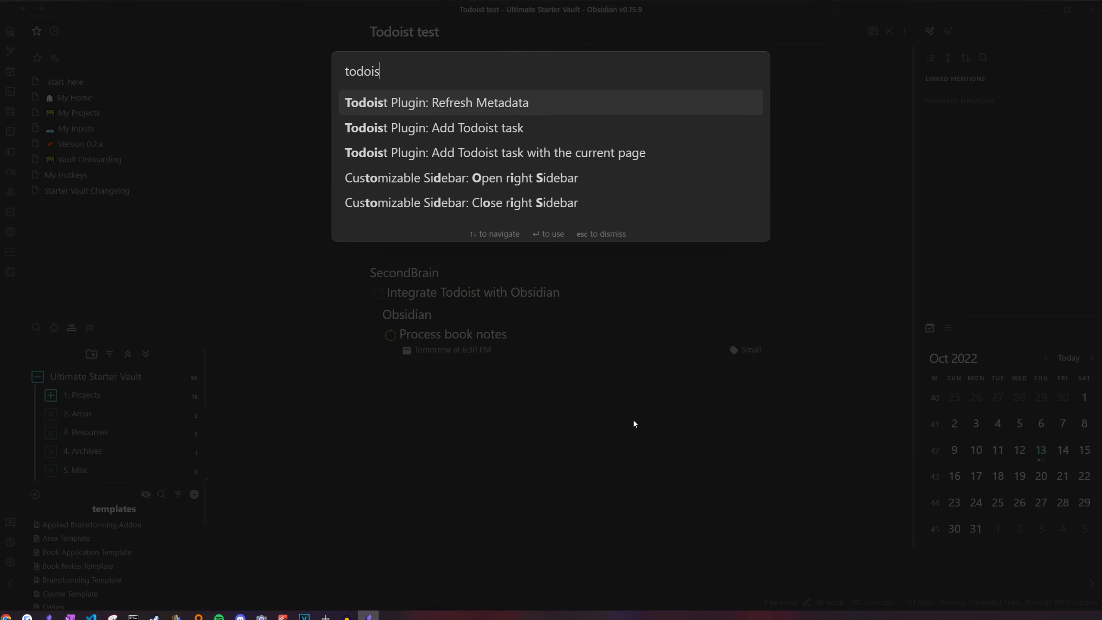
click(453, 131)
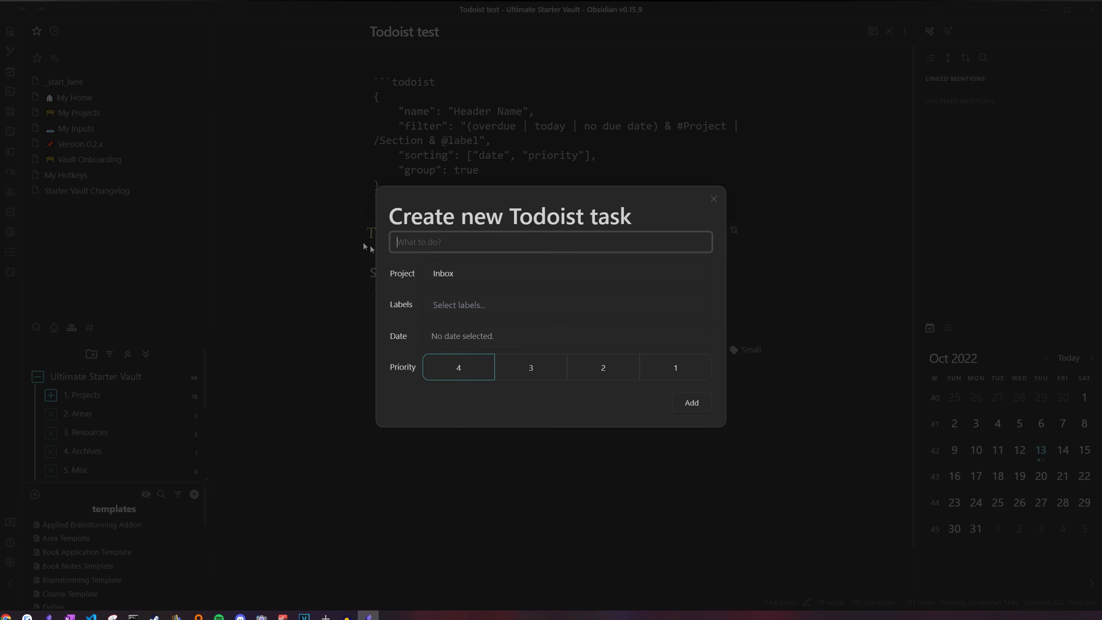
text(Create todoist queries in Obsidian)
click(488, 275)
scroll(492, 334, down, 1)
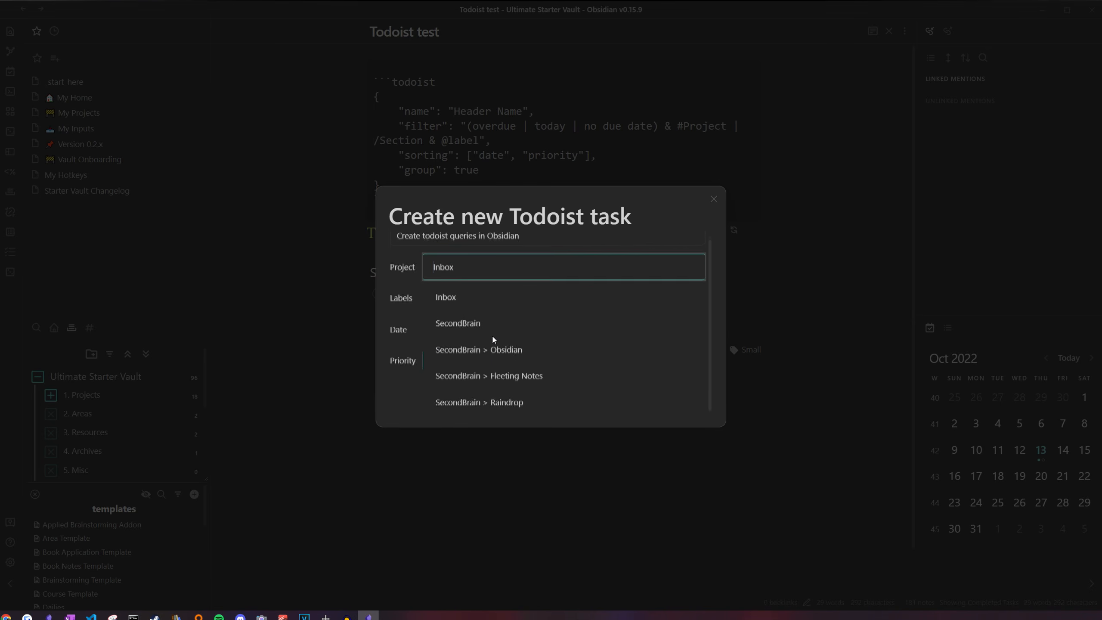
click(487, 348)
Give the new task the Medium label, the date Oct 13, 2022 and priority 3, then add it and refresh the Test list
click(466, 306)
click(451, 300)
click(451, 300)
click(450, 347)
click(451, 337)
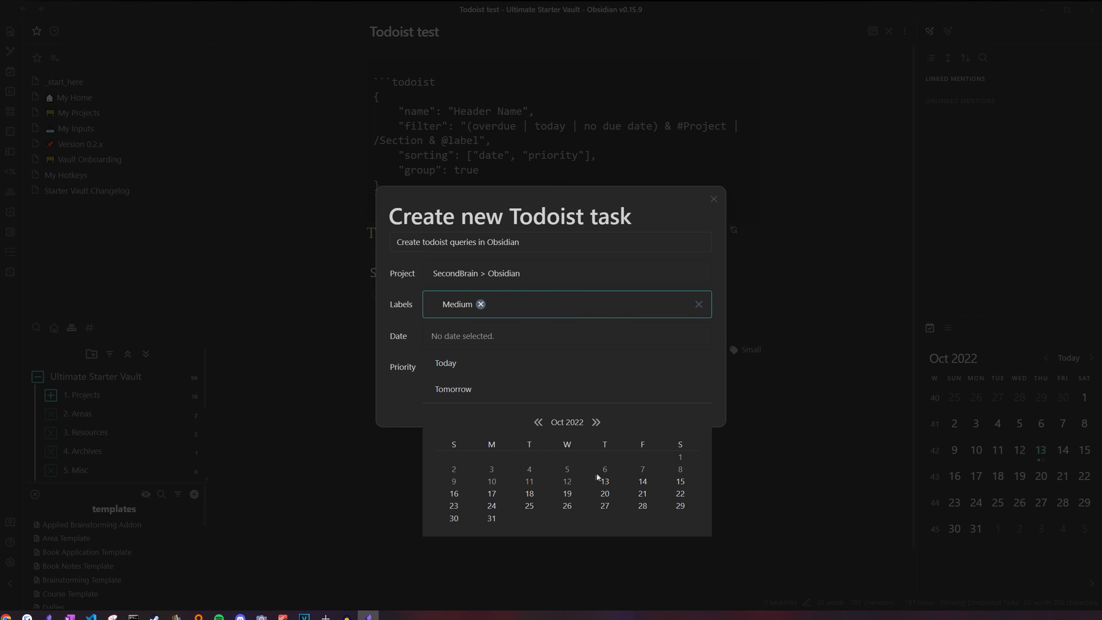
click(604, 482)
click(528, 366)
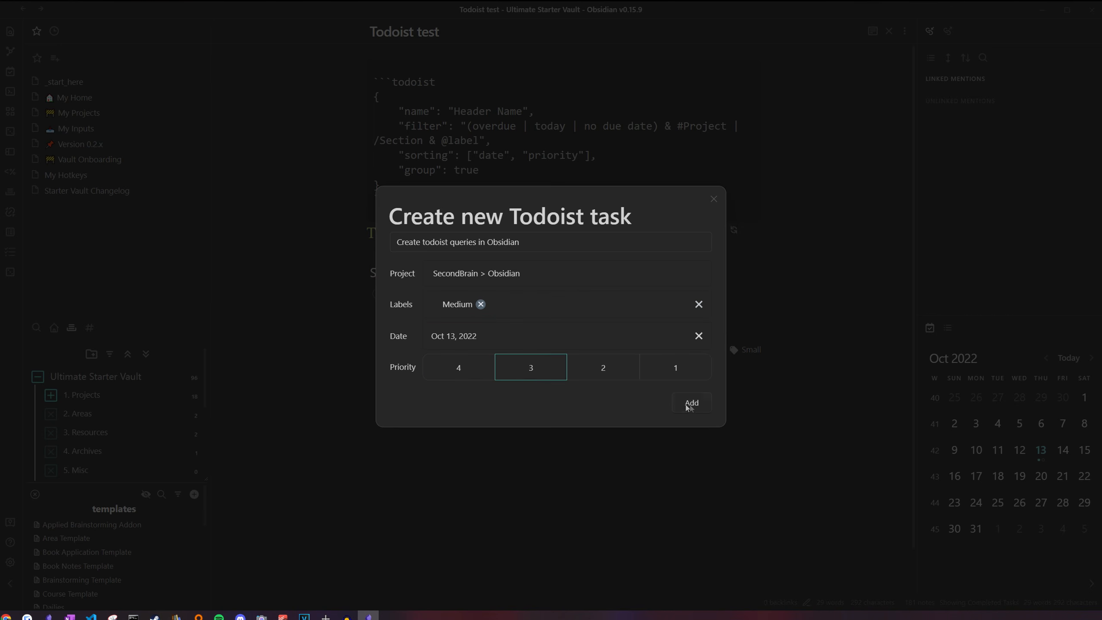
click(683, 405)
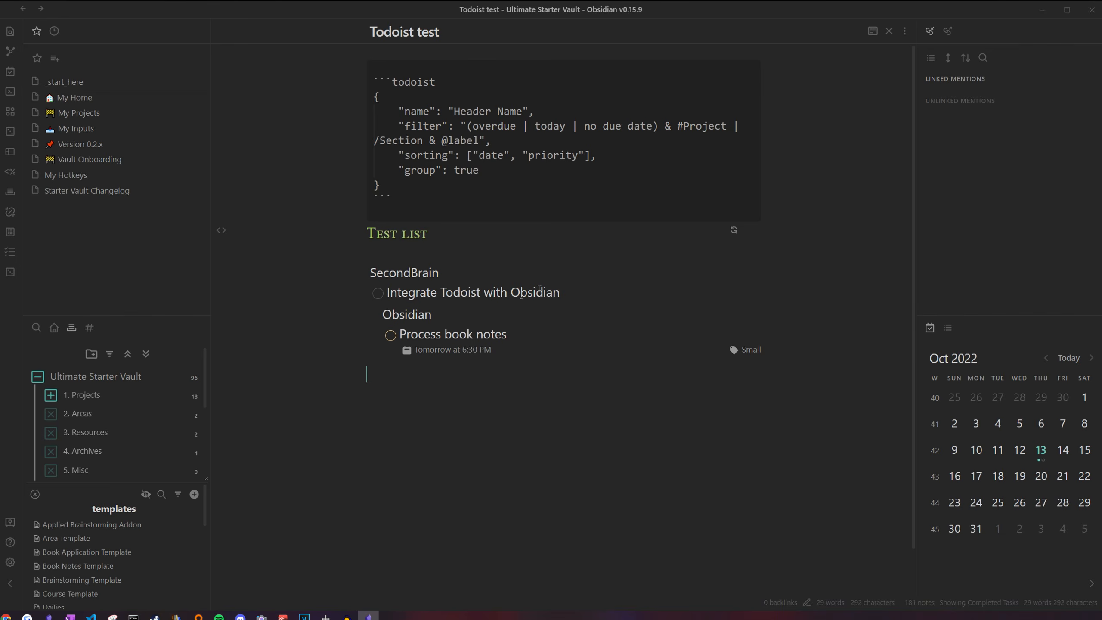
click(732, 231)
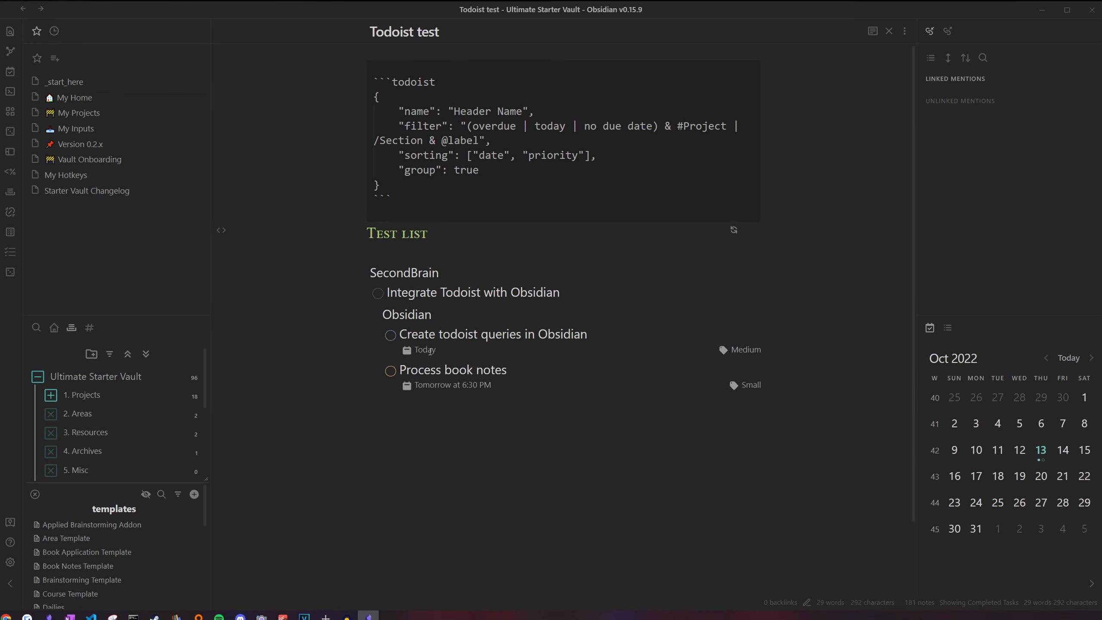
Look up the Todoist commands in the hotkey settings and close the settings
click(10, 562)
click(272, 121)
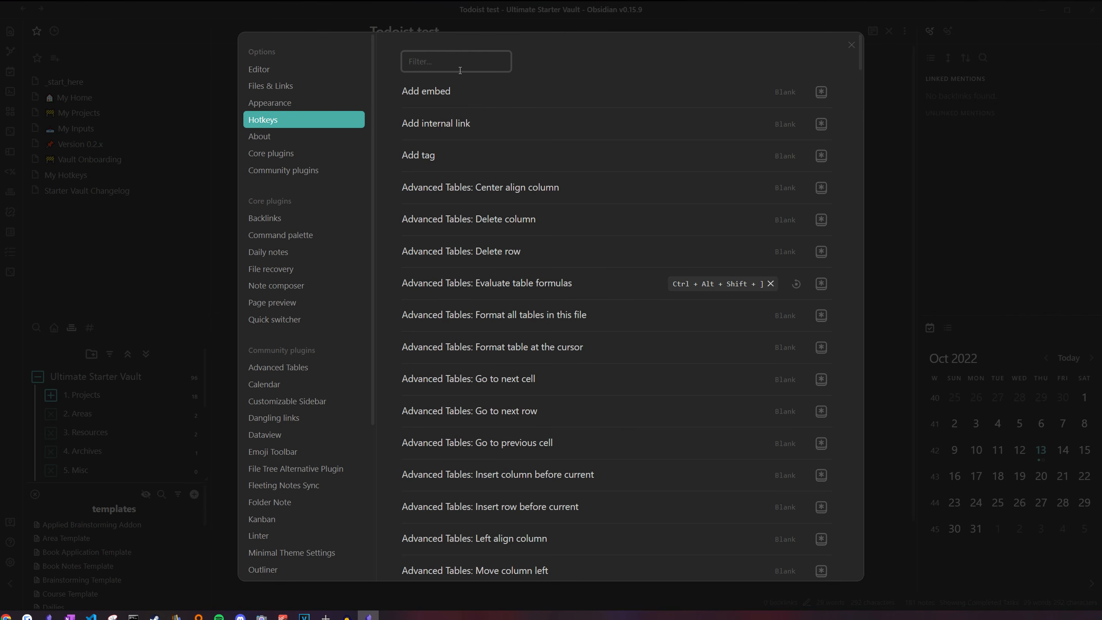
text(todois)
click(849, 46)
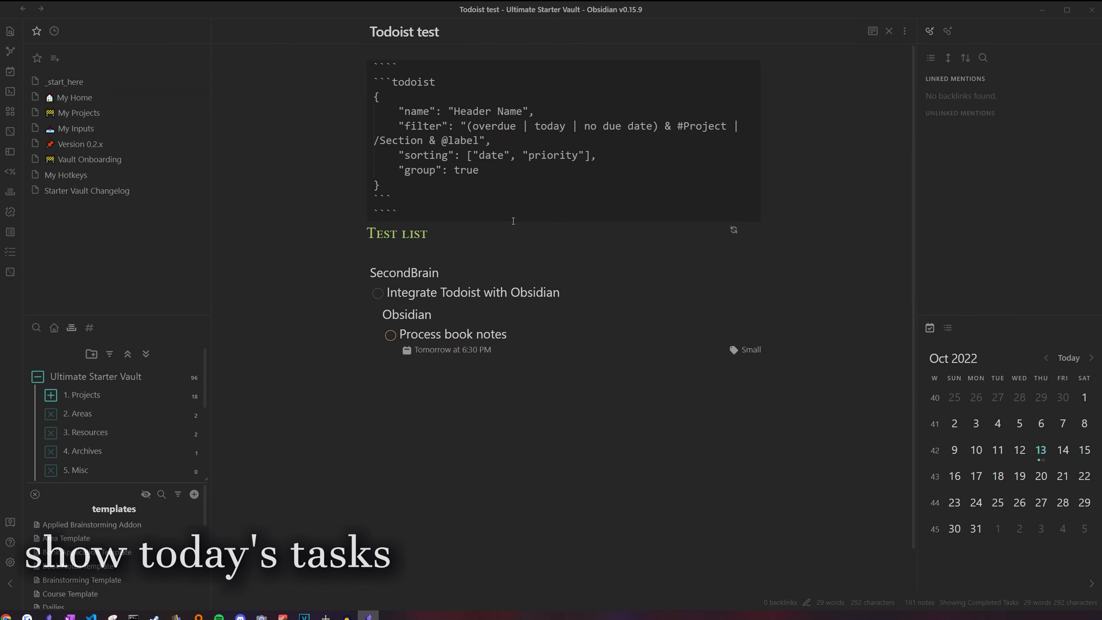
Open the Daily Template and add a Todoist heading with a todoist code block containing curly braces below the Today heading
key(ctrl+o)
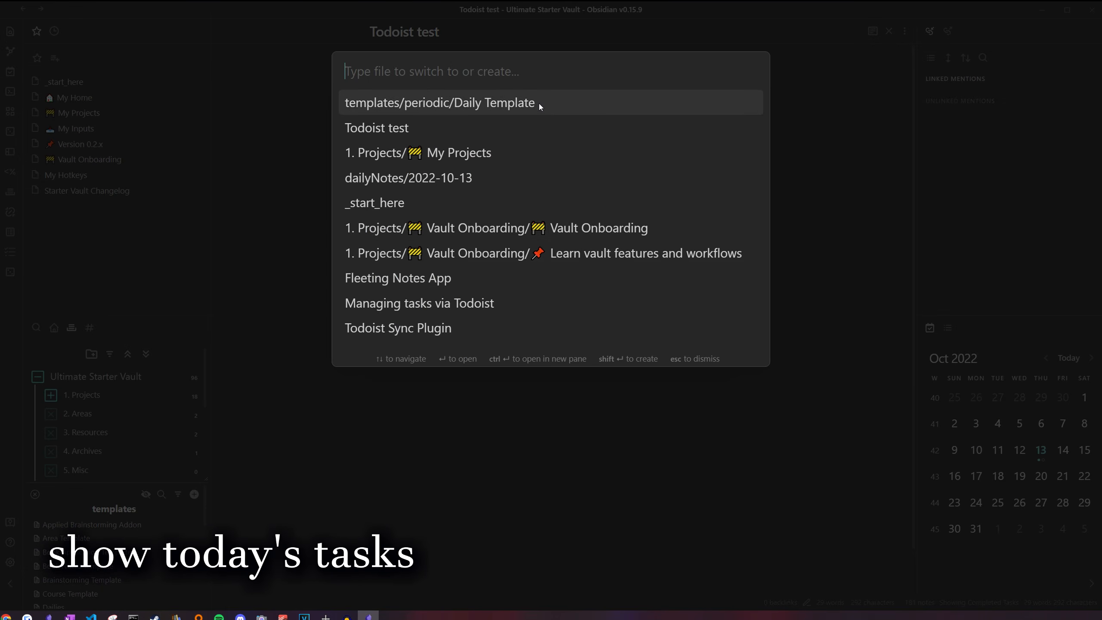
click(543, 107)
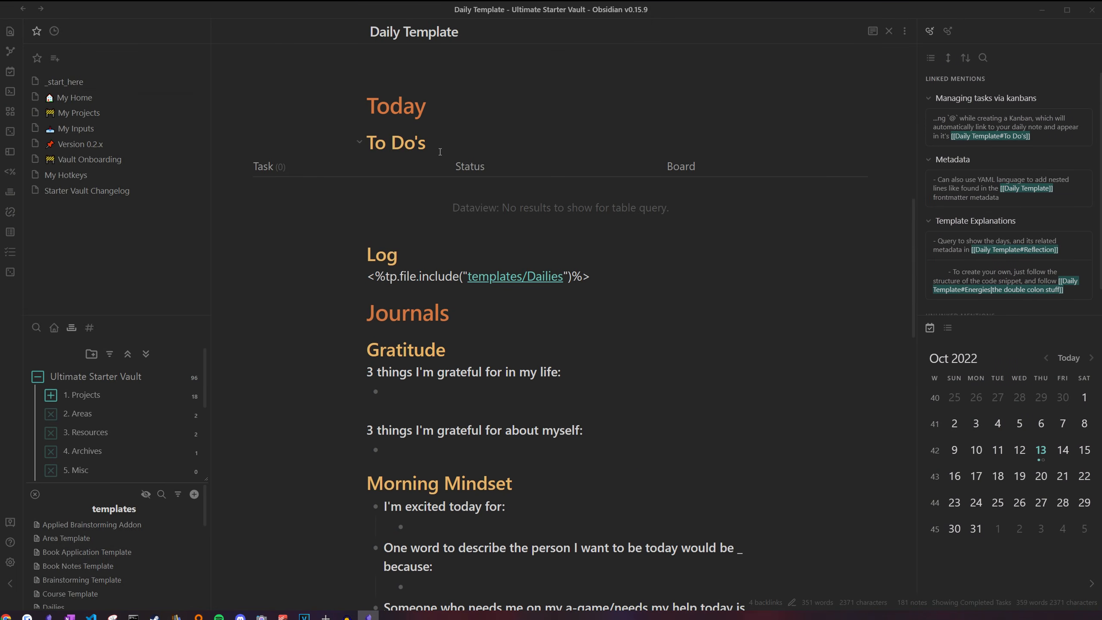
click(456, 127)
key(Return)
text(### Todoist)
key(Return)
text(```todoist)
key(Return)
text({)
key(Return)
Add a name field with the value "Todoist" to the template's query and delete the Todoist heading above the block
text("name)
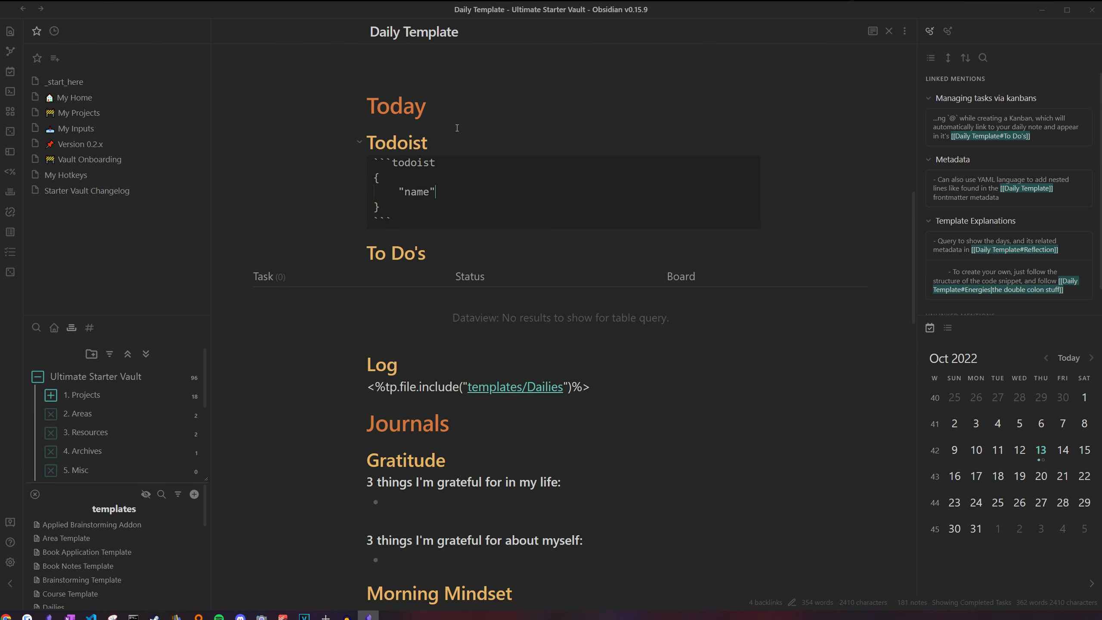
text(": "Tocoist)
drag(457, 127, 349, 145)
key(BackSpace)
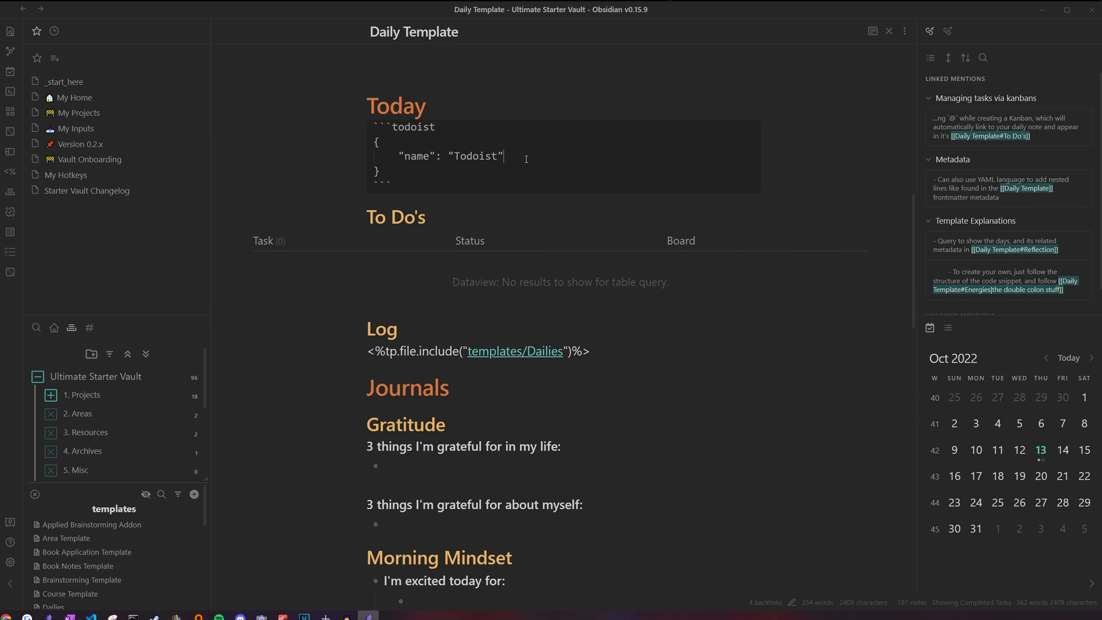
Add a filter field with the value "(overdue | today)" below the name in the Daily Template's query
key(Return)
text("filter")
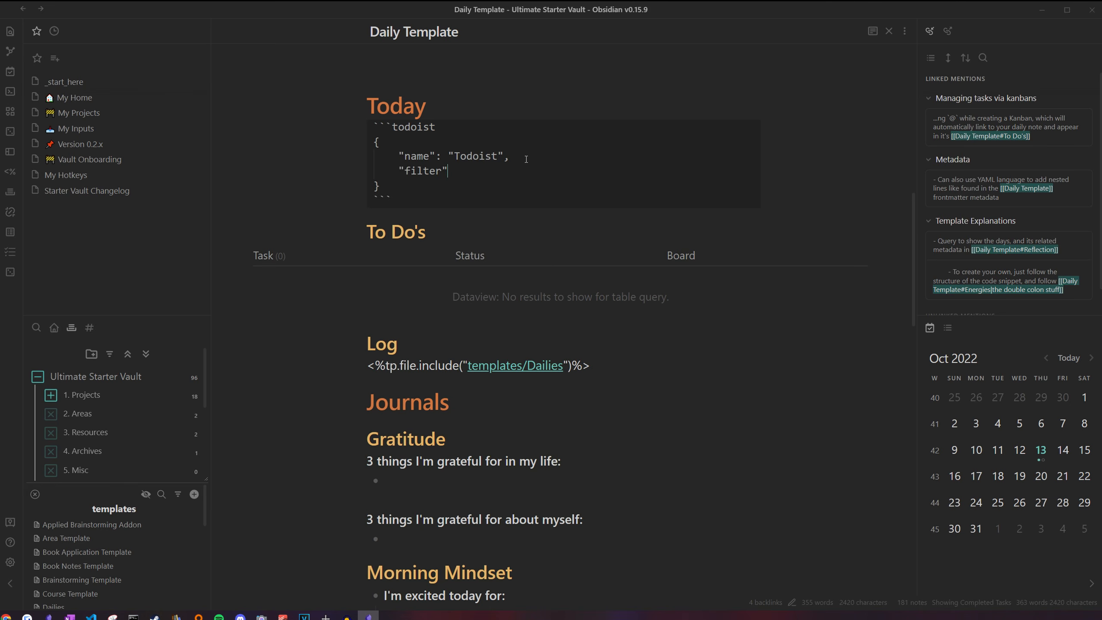
text(: "(overdue | today)")
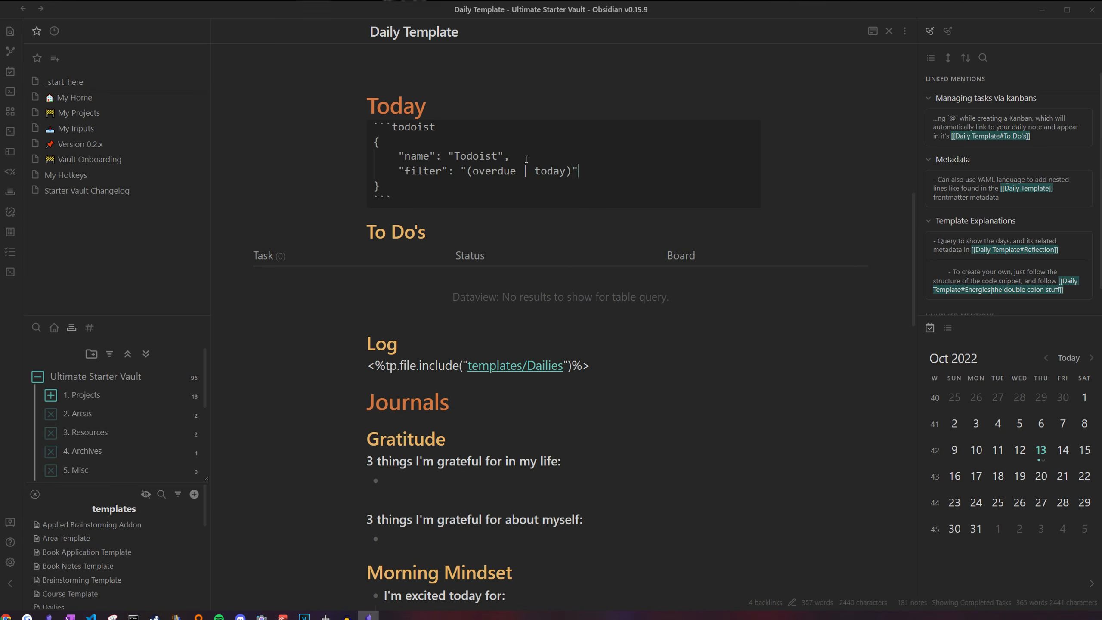
text(,)
Add a sorting field with the value ["date", "priority"] to the Daily Template's query and leave the code block to render it
key(Return)
text("sorting":)
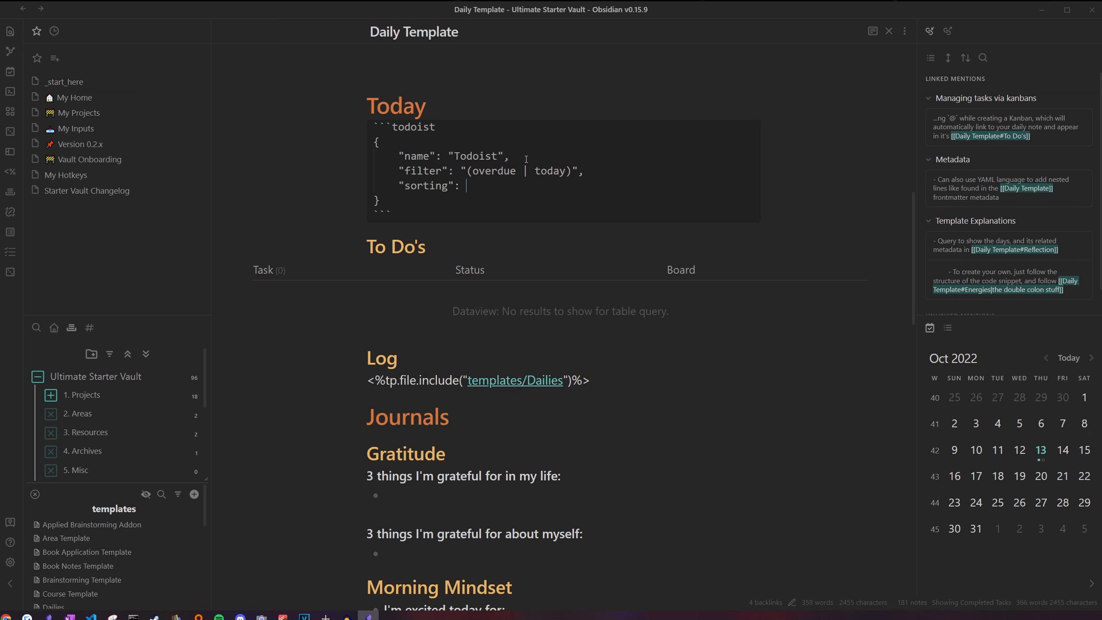
key(BackSpace)
key(BackSpace)
key(BackSpace)
key(BackSpace)
text(date", "priori)
scroll(451, 203, up, 2)
click(443, 209)
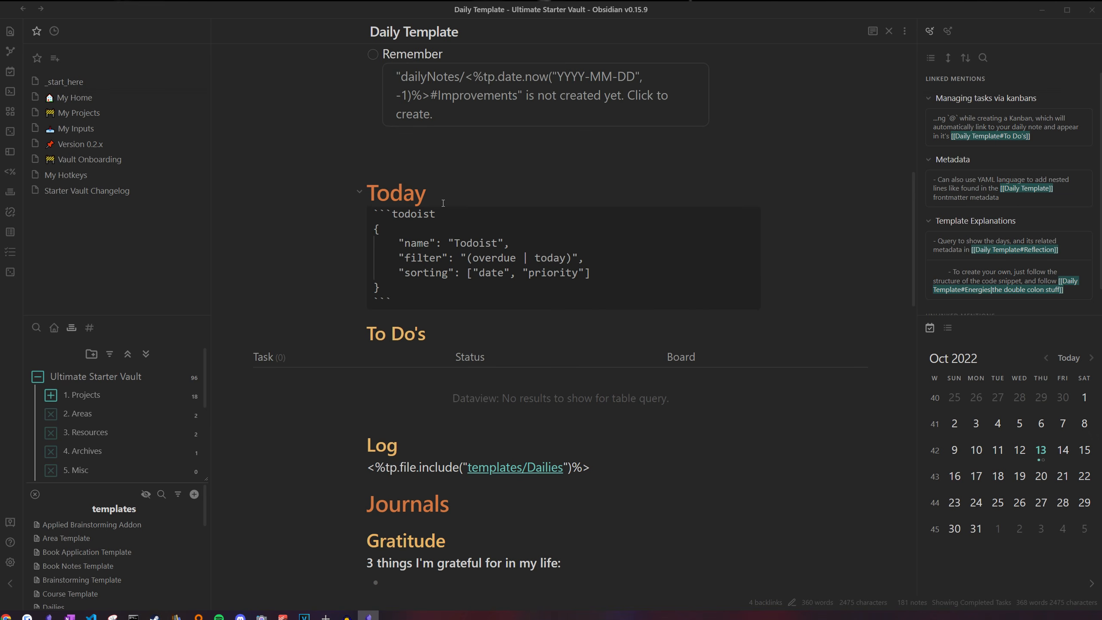
click(443, 202)
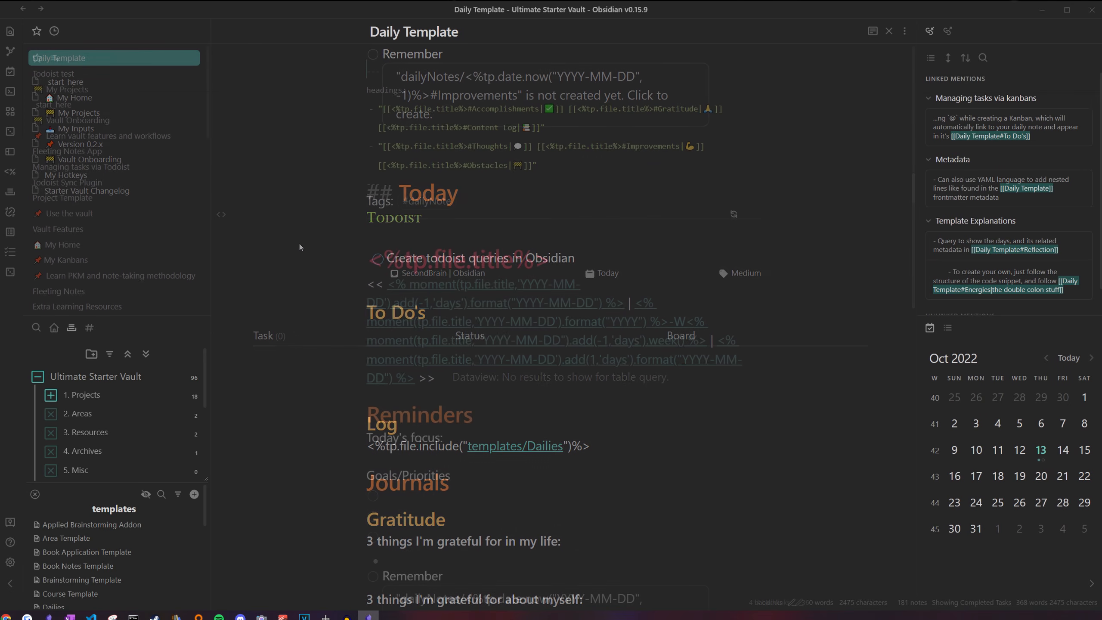
Create the daily note for 2022-10-13 and check the Todoist list under its Today heading
click(1041, 449)
click(498, 337)
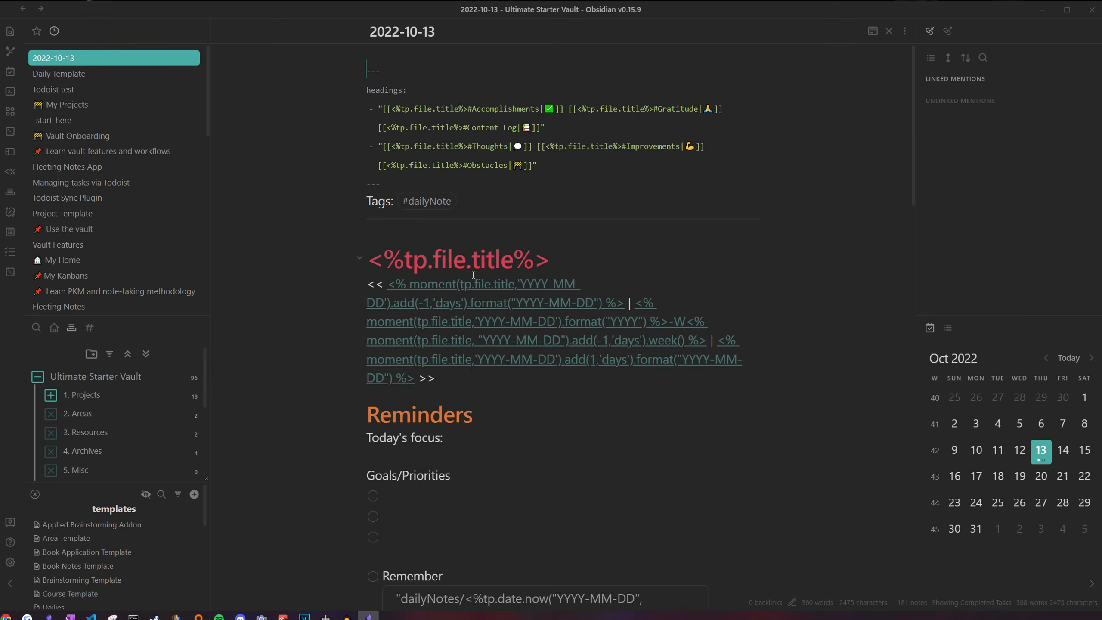
scroll(417, 267, down, 8)
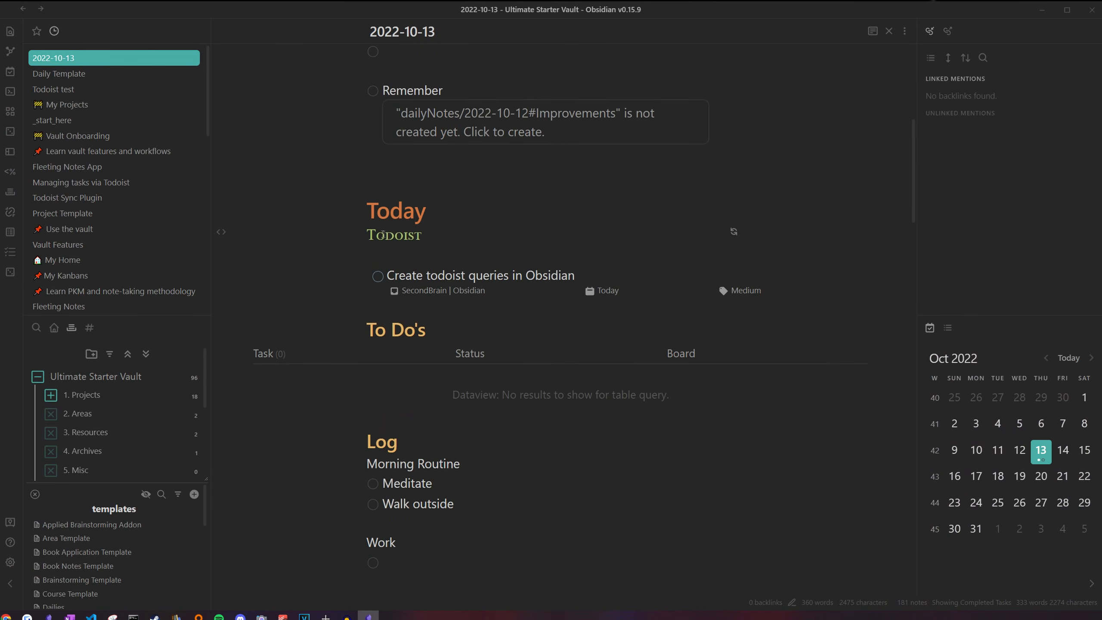
click(516, 217)
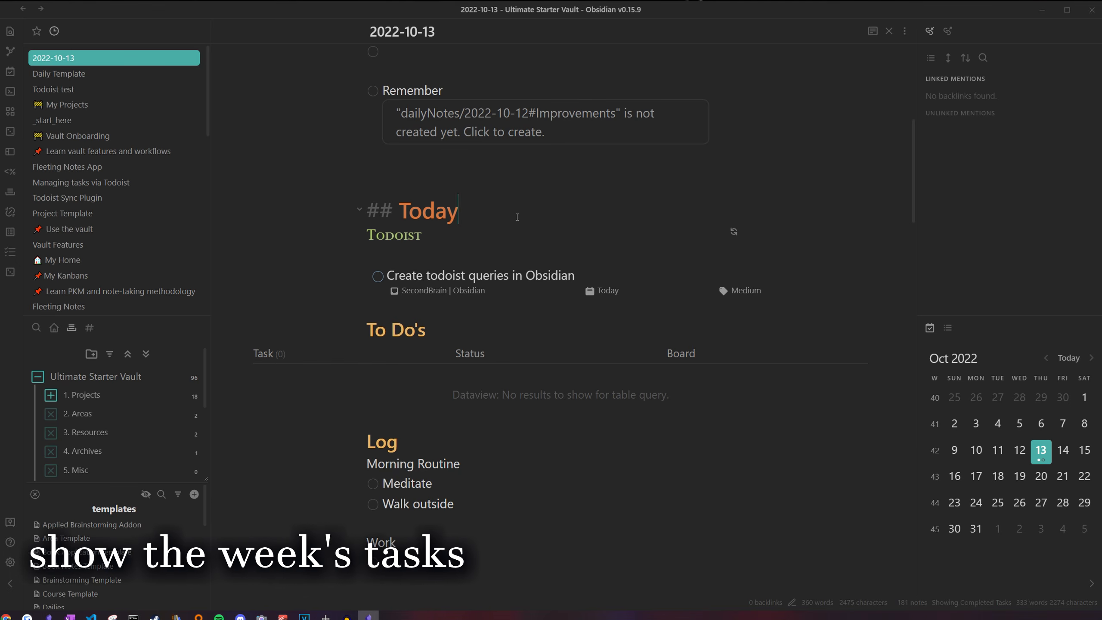
Open the Weekly Review Template note from the templates/periodic folder
key(ctrl+o)
text(weekl)
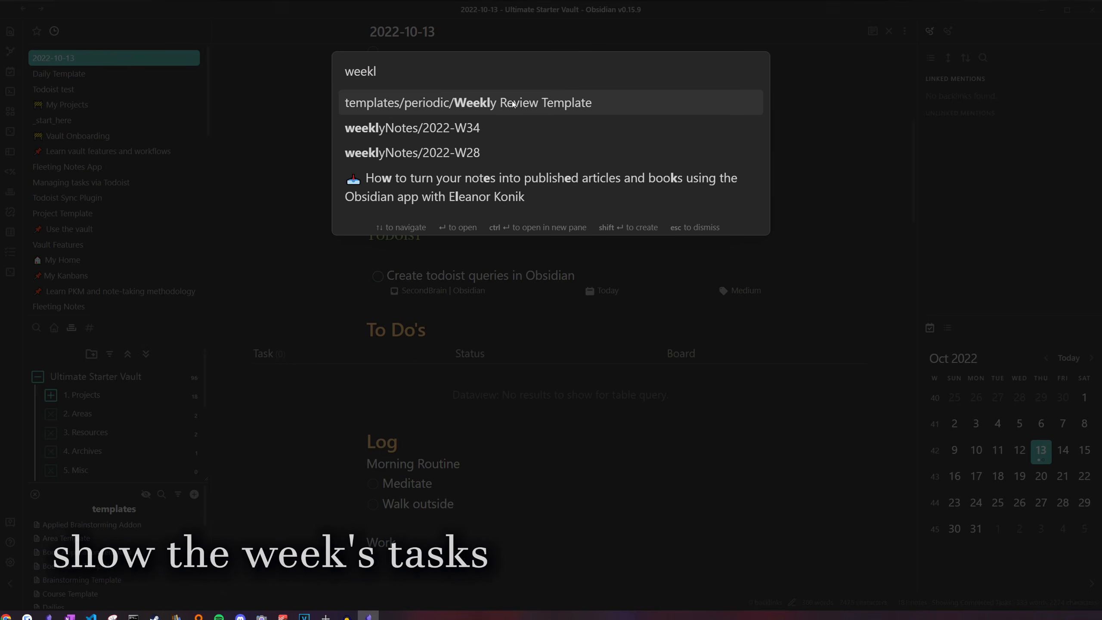
click(513, 103)
Insert a todoist code block directly under the Tasks heading of the Weekly Review Template
scroll(384, 258, down, 10)
scroll(384, 257, down, 6)
click(464, 303)
key(Return)
text(```)
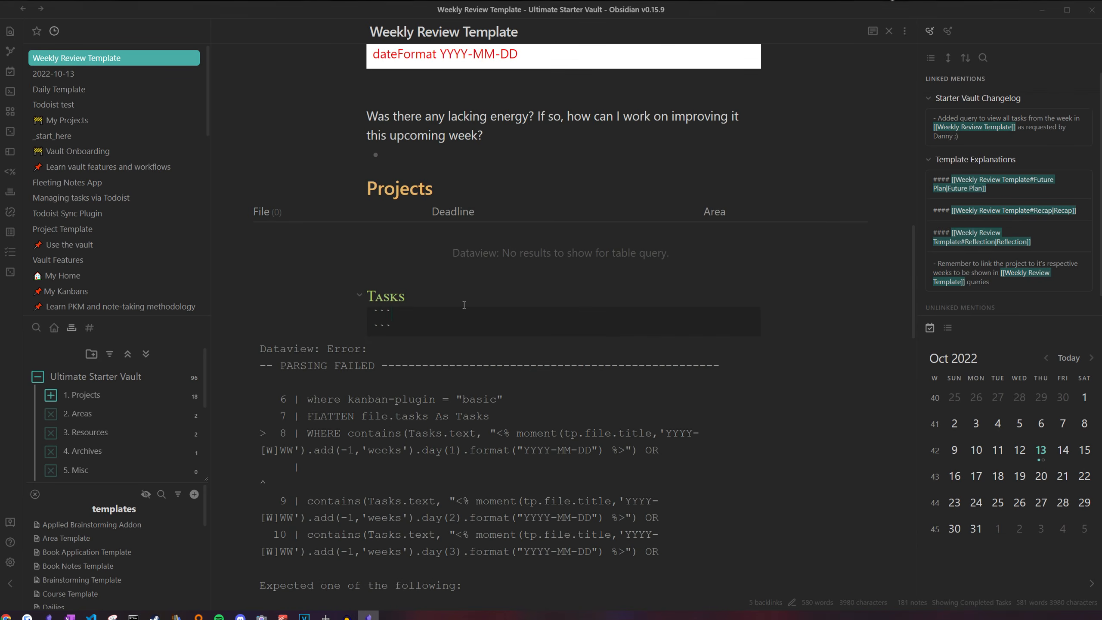
text(todoist)
key(Return)
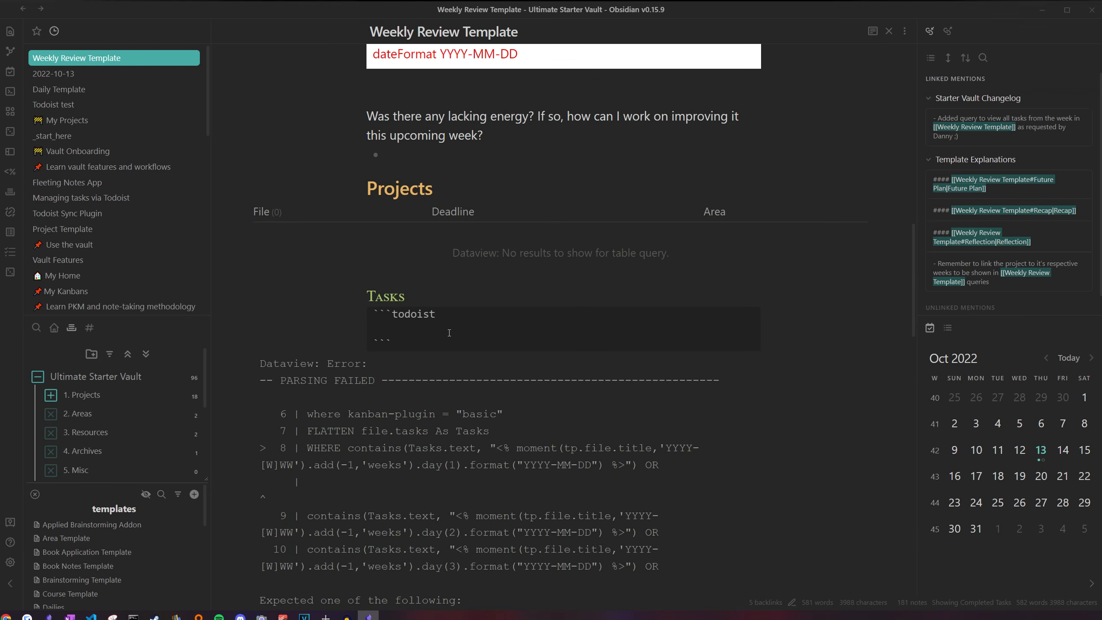
Add braces to the Tasks code block and a name field with the value "Todoist"
text({)
key(Return)
text("name")
text(: "Todoist",)
Add a filter field with the value "due before: mon" below the name in the weekly template's query
key(Return)
text("filter")
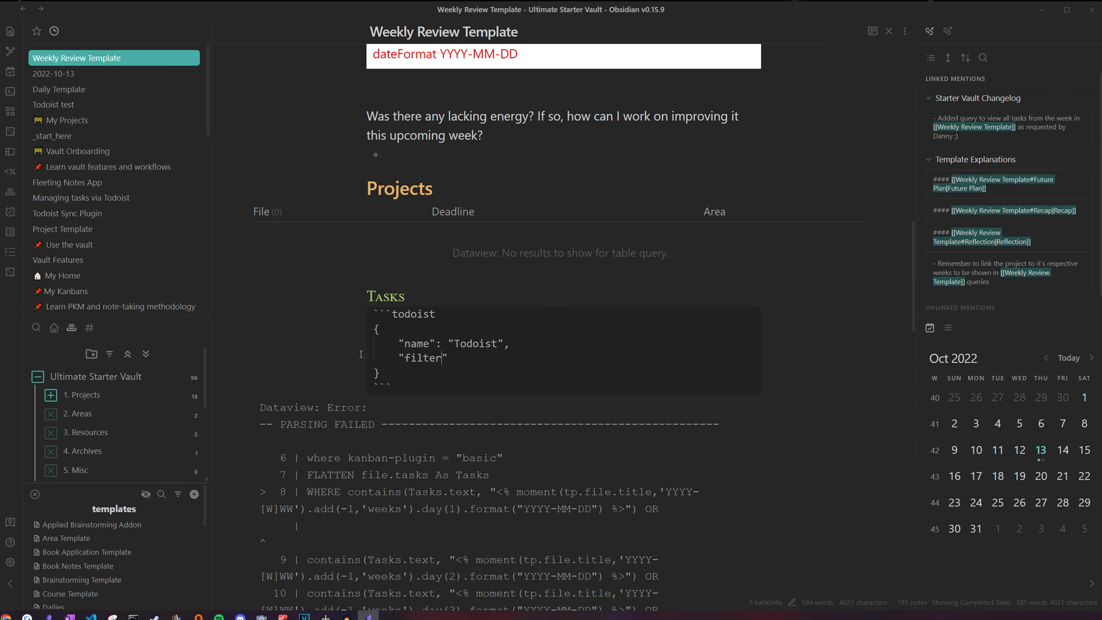
text(: "due before: mon)
drag(561, 362, 535, 362)
click(541, 361)
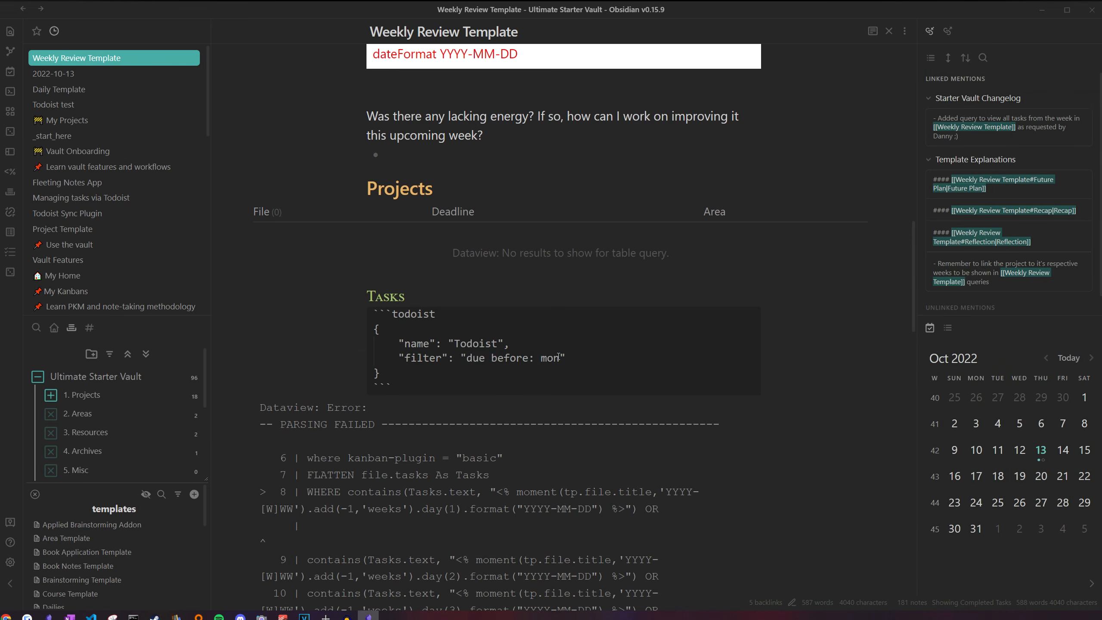
Add a sorting field with the value ["date", "priority"] to the weekly template's query and leave the code block
text(,)
key(Return)
text(")
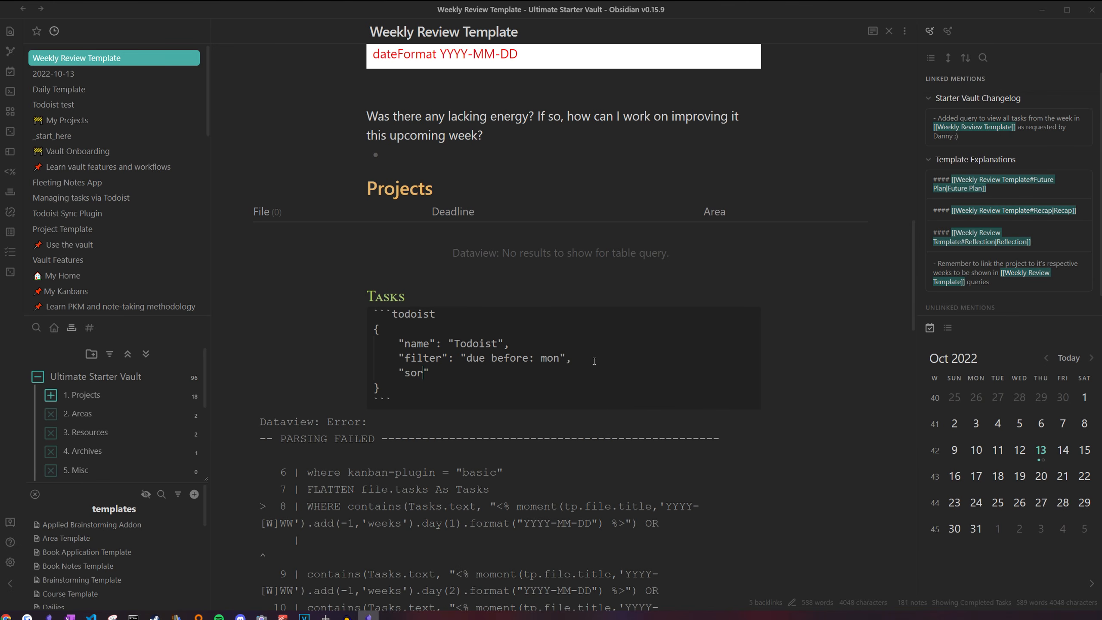
text(sorting": ["date", "priority"],)
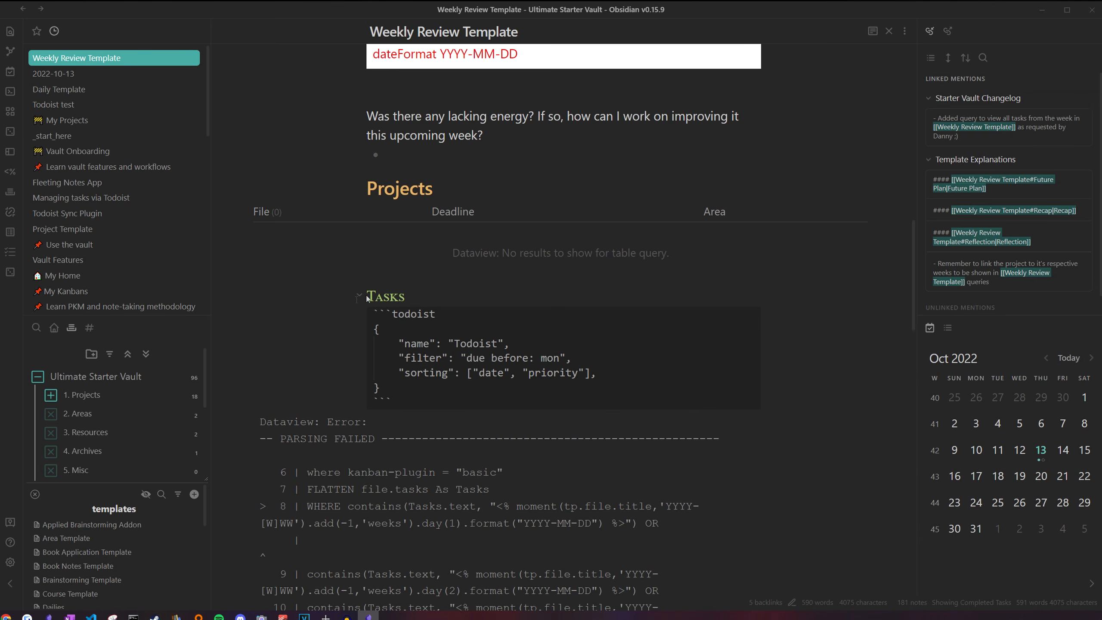
click(397, 296)
click(554, 361)
click(603, 364)
click(451, 297)
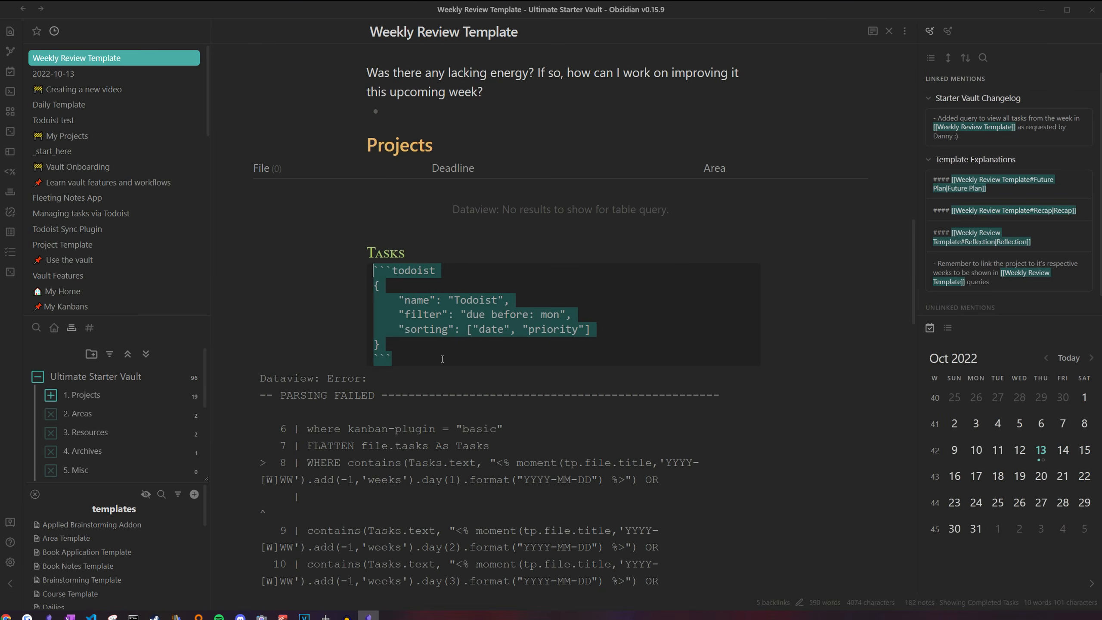
Duplicate the Todoist query below the first one and set the copy's filter to "due after: sun & due before: next m"
click(444, 359)
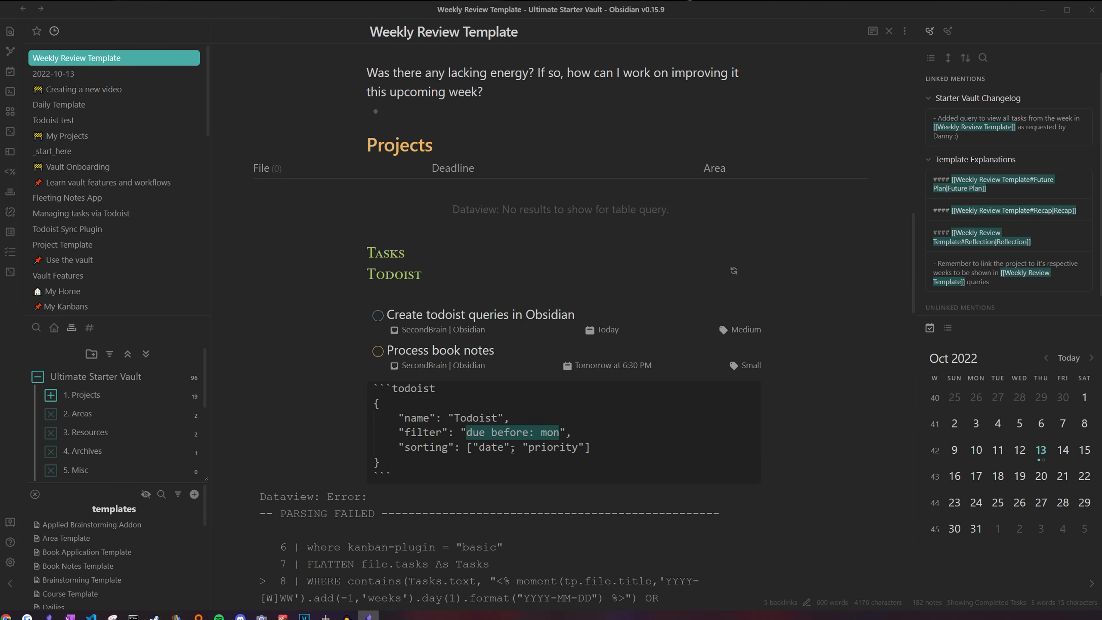
text(due after: sunday)
key(BackSpace)
key(BackSpace)
key(BackSpace)
text(& due)
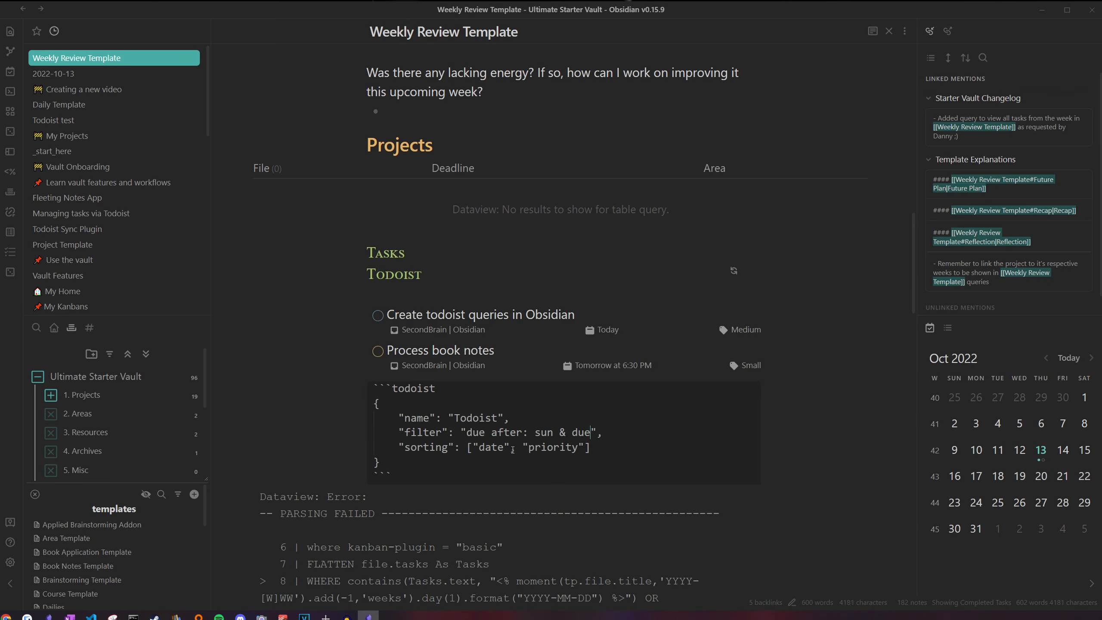
text( before: next m)
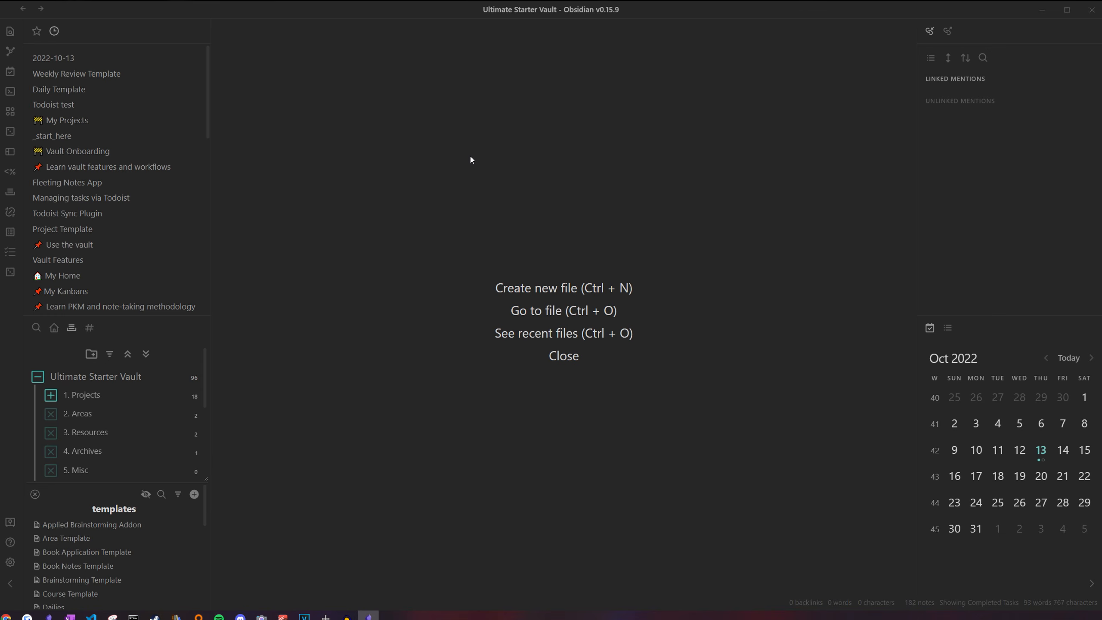
Create a new project note named "Second Brain"
key(ctrl+p)
text(proje)
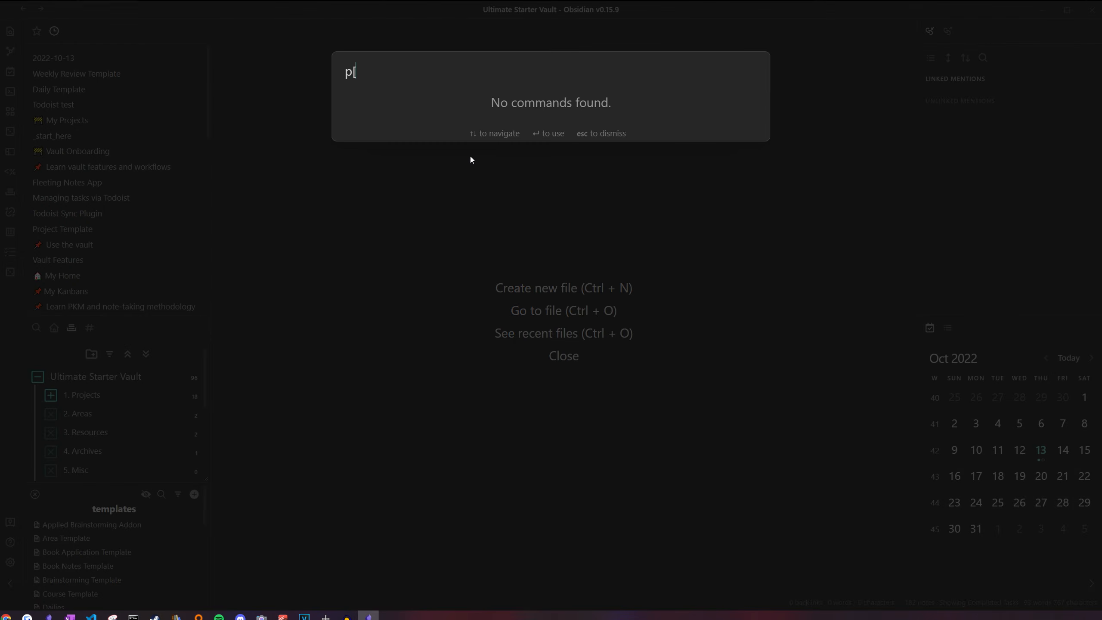
click(438, 110)
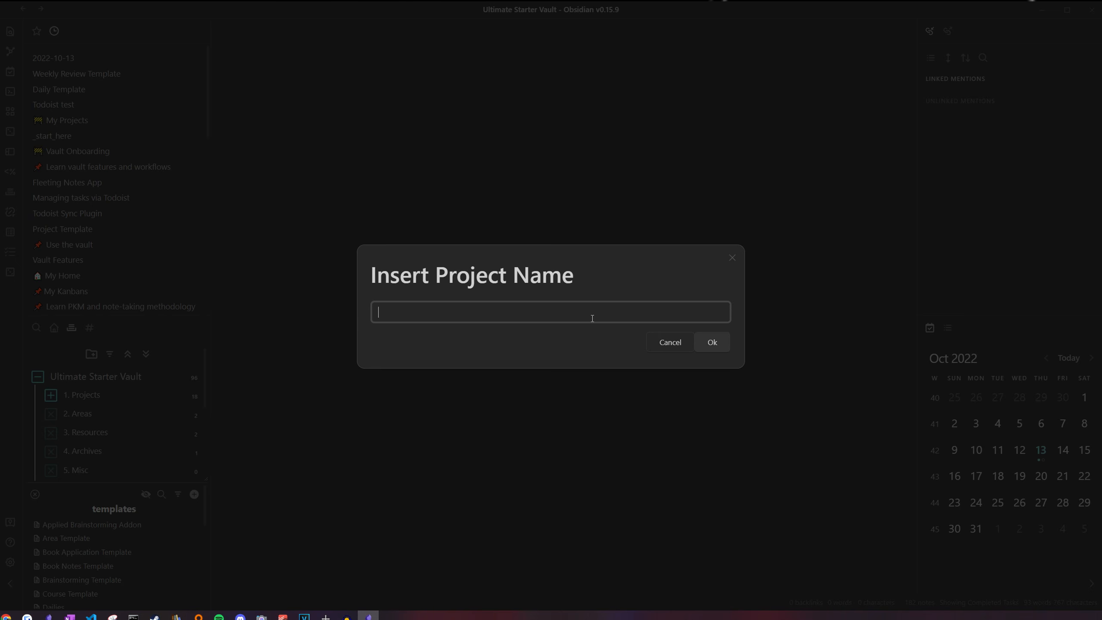
text(Second Brain)
key(Return)
Insert a todoist code block below the kanban link comment and give its query the name "Todoist tasks"
click(538, 311)
text(```todoist)
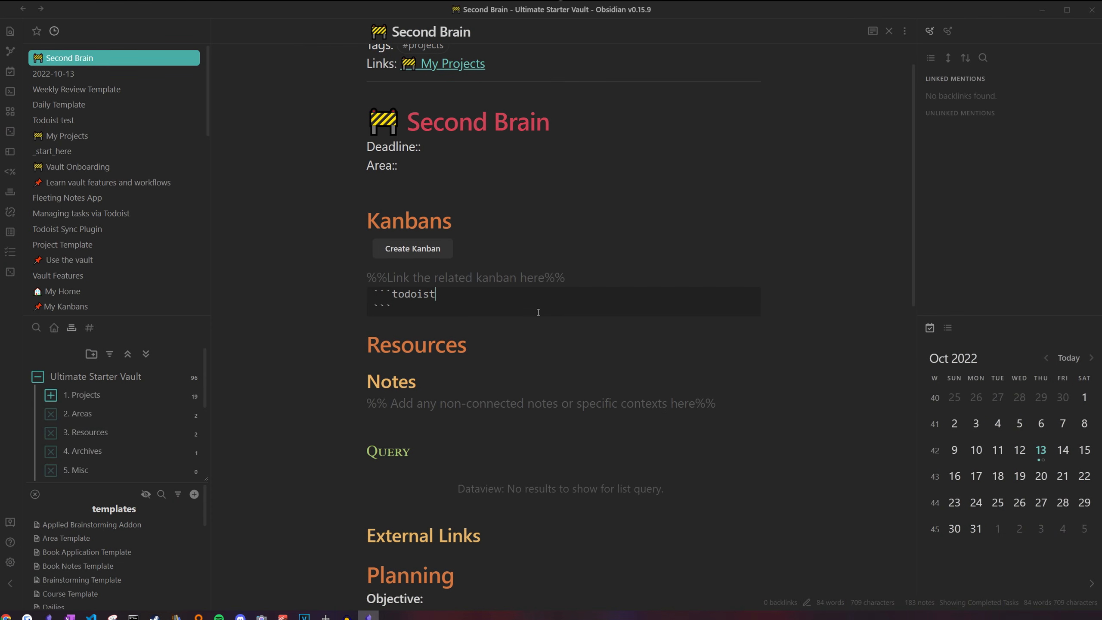
key(Return)
text({)
key(Return)
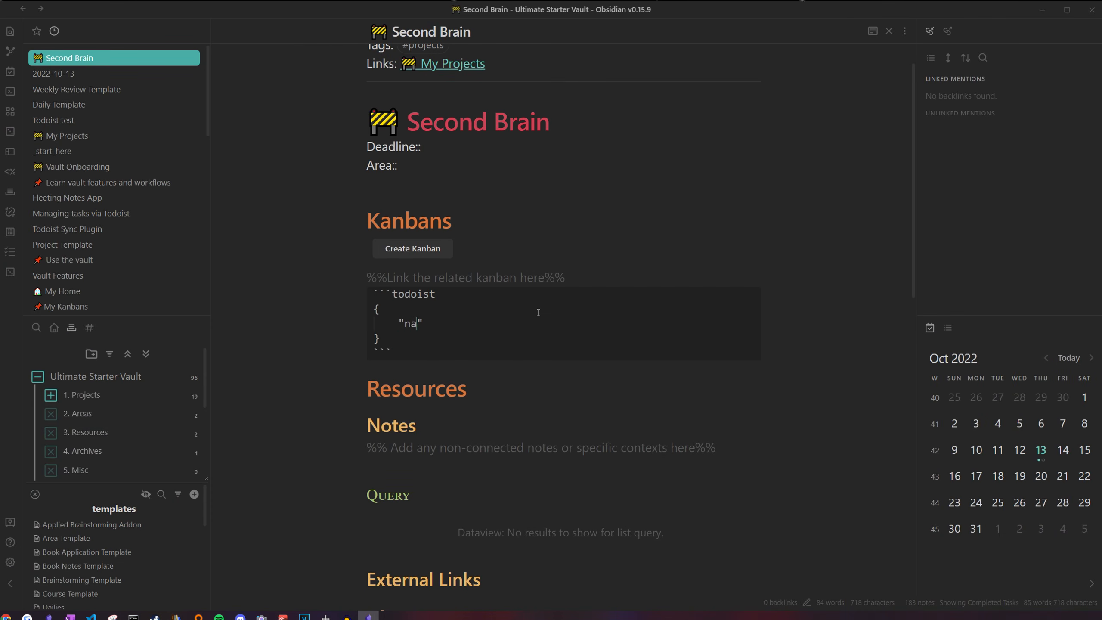
text("name": "Todoist  tasks",)
Add a filter field with the value "#SecondBrain" to the project note's Todoist query
key(Return)
text(")
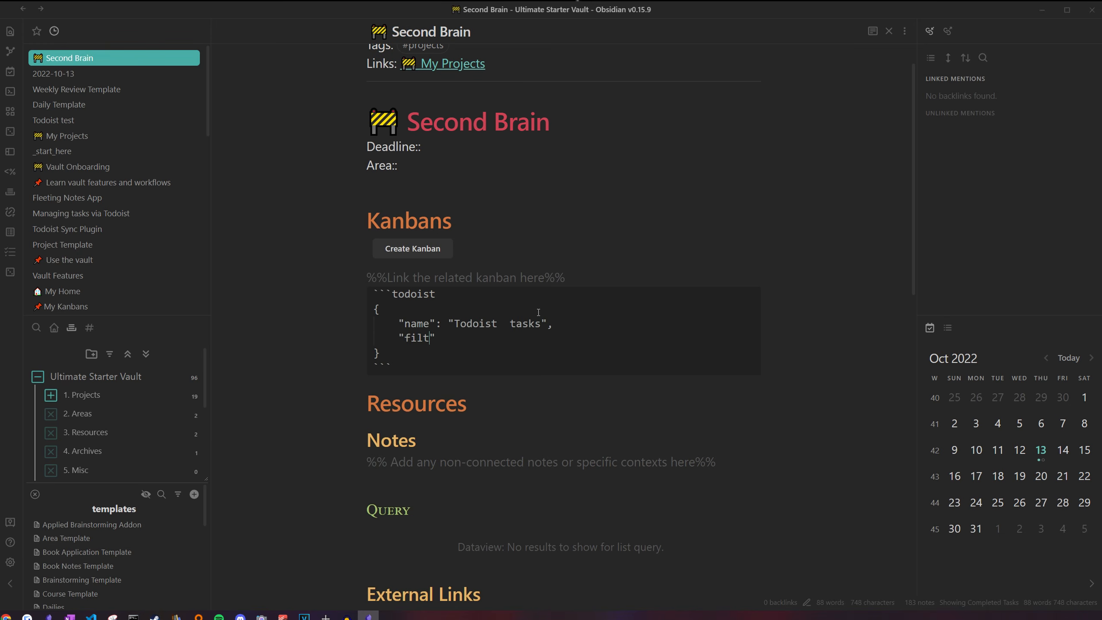
text(filter": "#SecondBrain &)
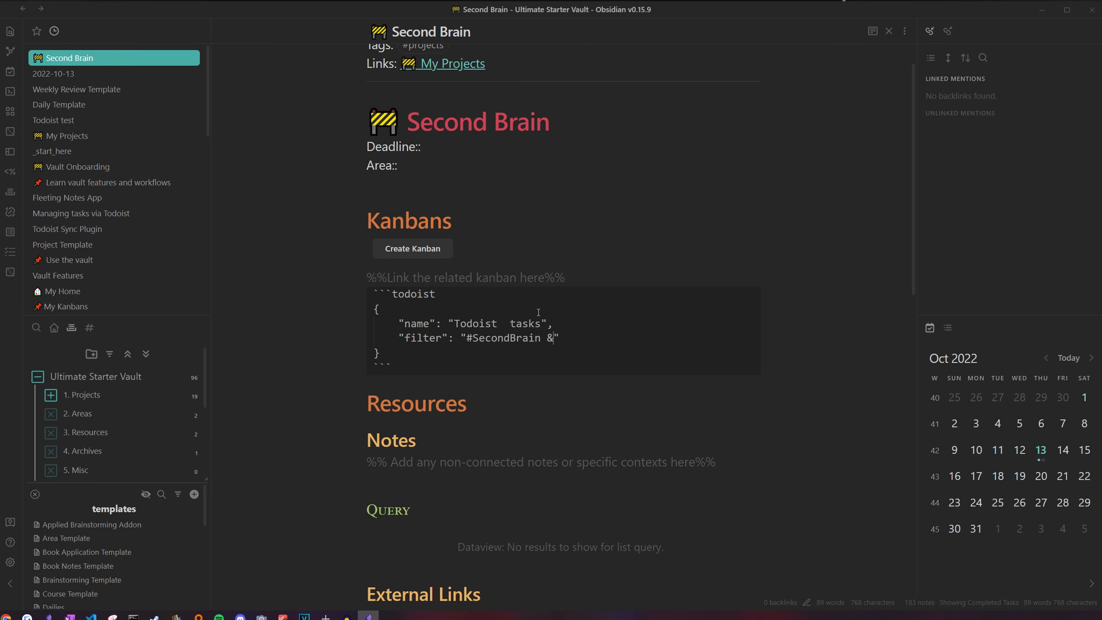
key(BackSpace)
key(BackSpace)
key(BackSpace)
text(,)
Add a sorting field with the value ["date", "priority"] to the project note's query and leave the code block to render it
key(Return)
text("sorting)
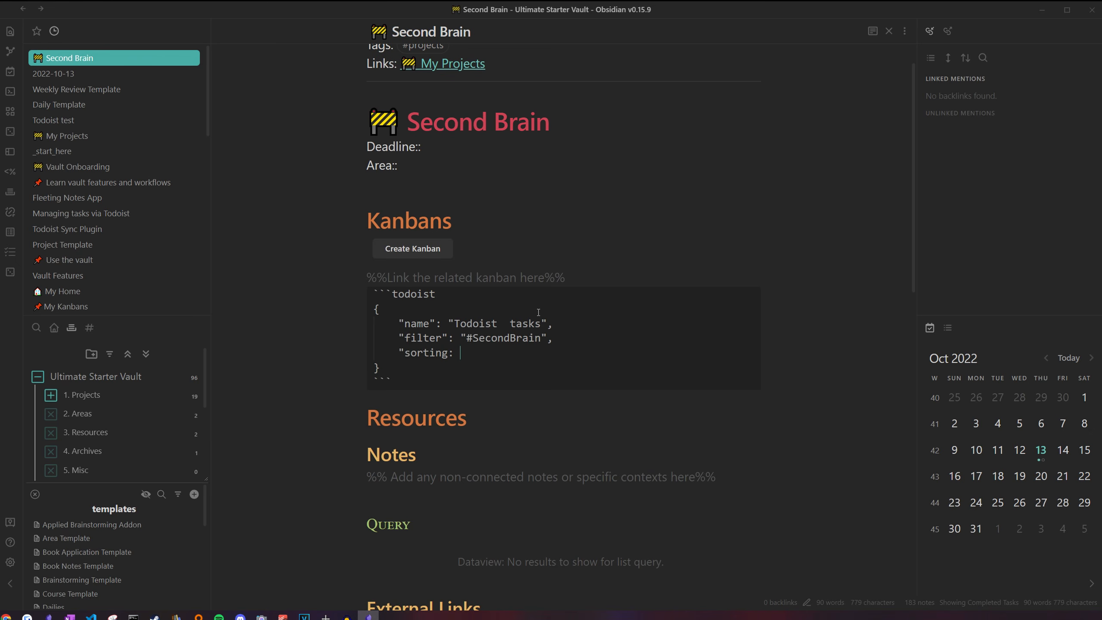
text(": ["date", "priority)
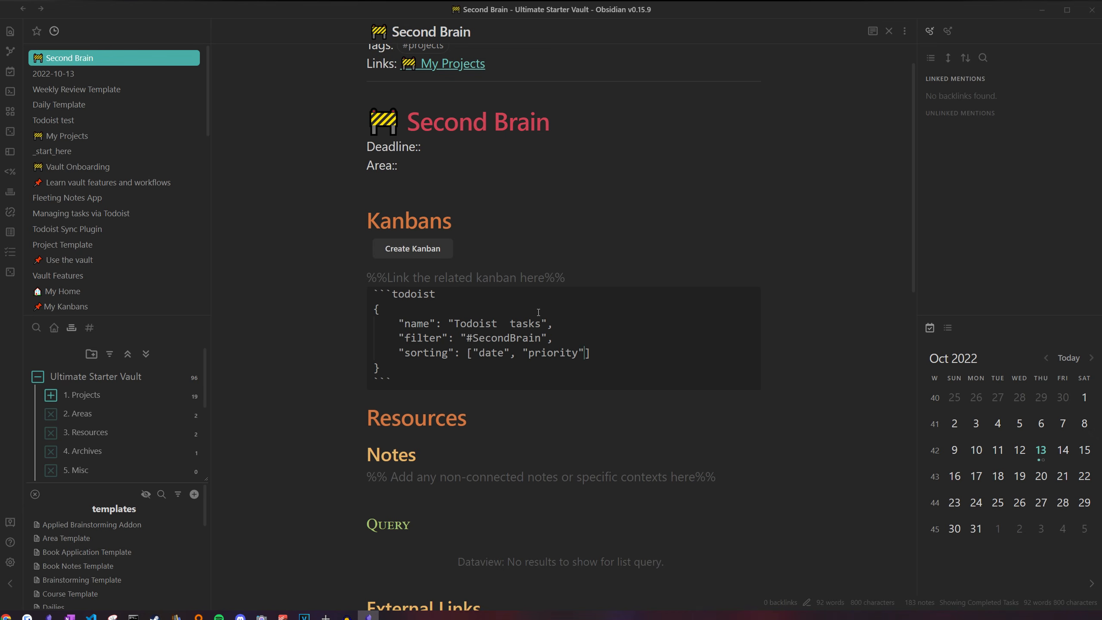
click(476, 277)
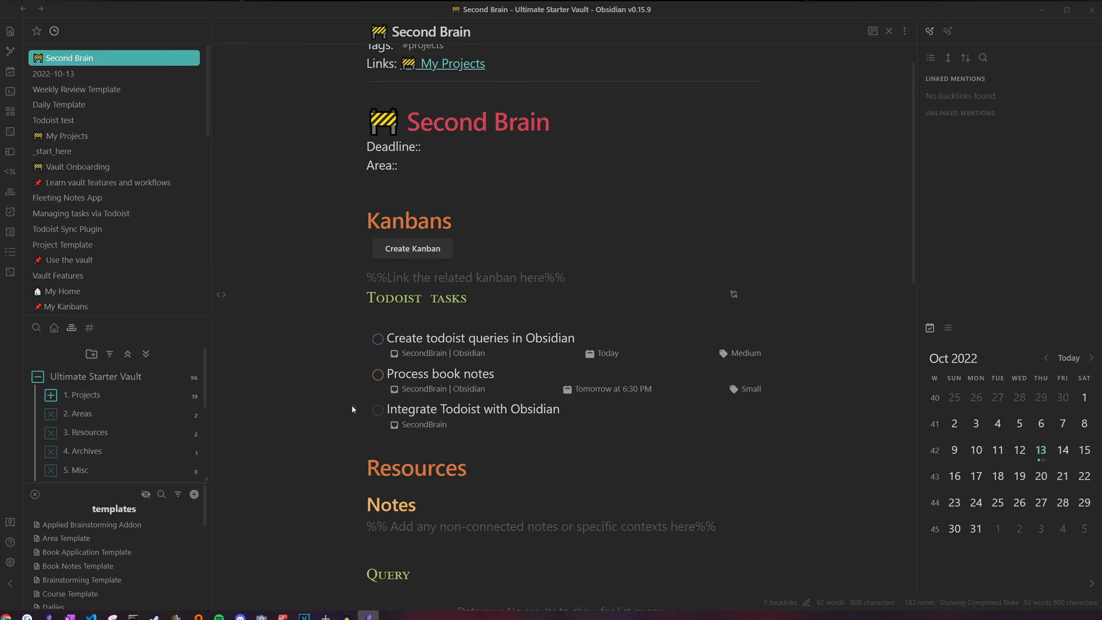
Switch to Todoist in Chrome and start adding a project
click(5, 615)
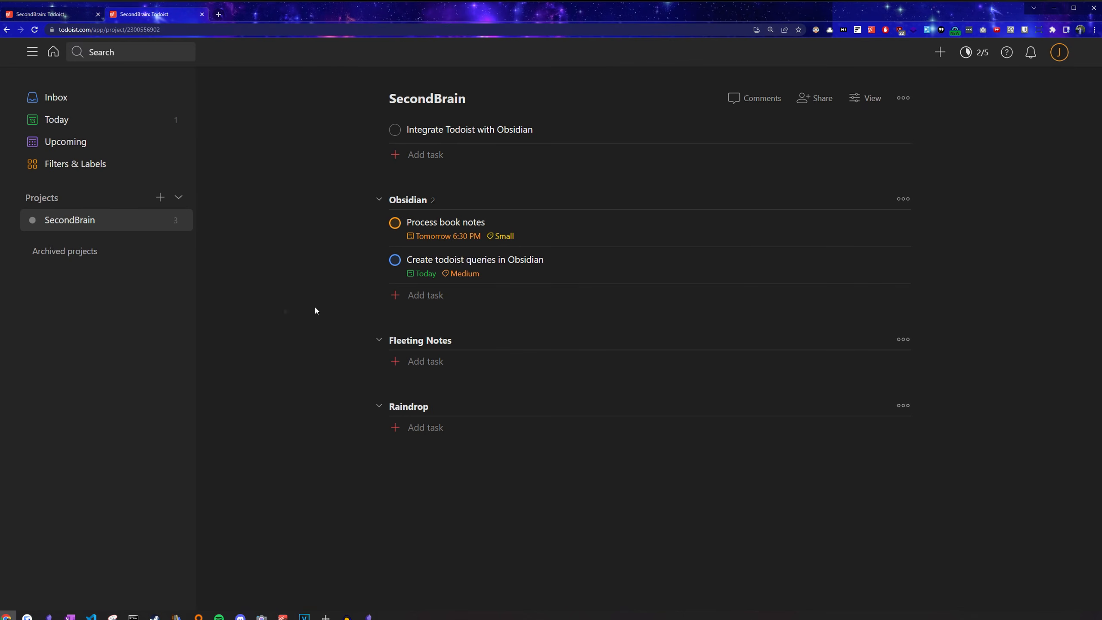
click(160, 198)
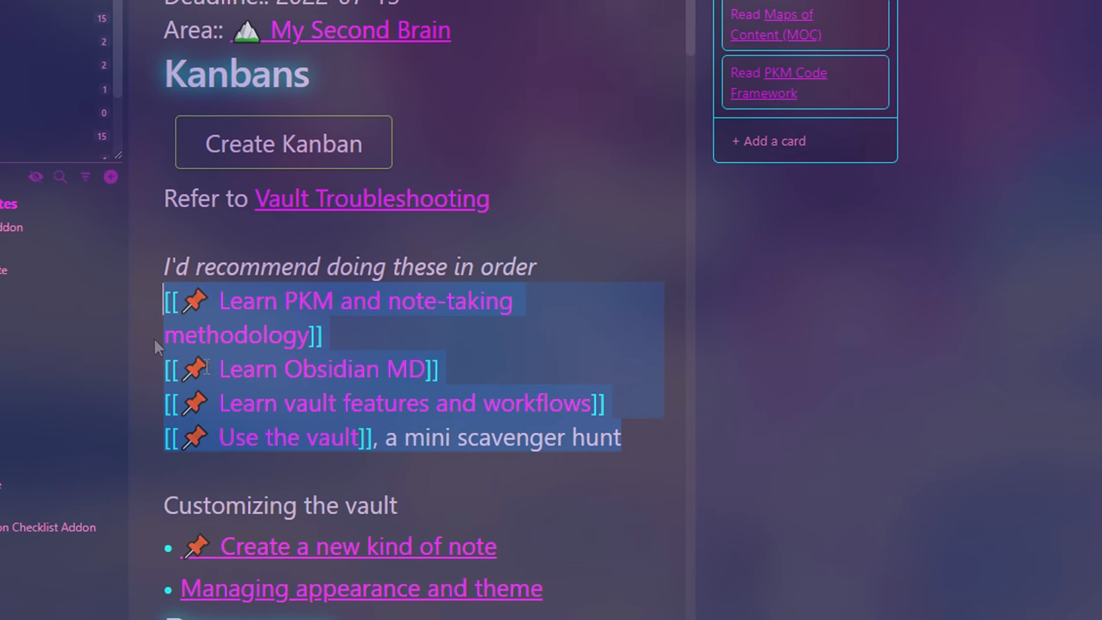
click(635, 561)
middle_click(650, 593)
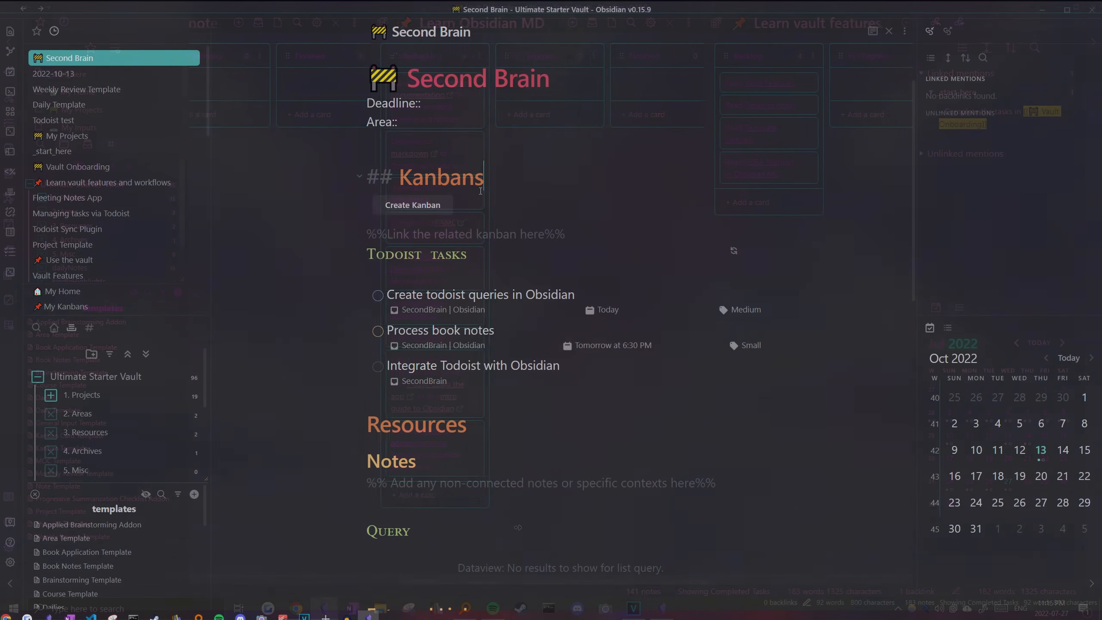
Open the Daily Template and the Weekly Review Template and look through the weekly template's sections
click(65, 105)
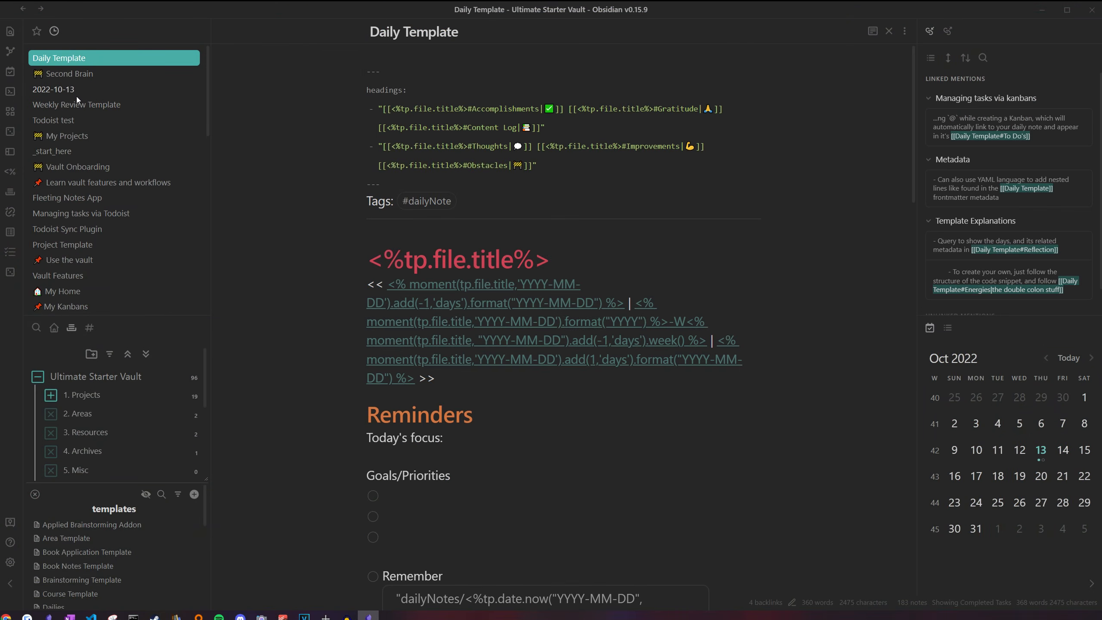
click(83, 108)
scroll(464, 203, down, 5)
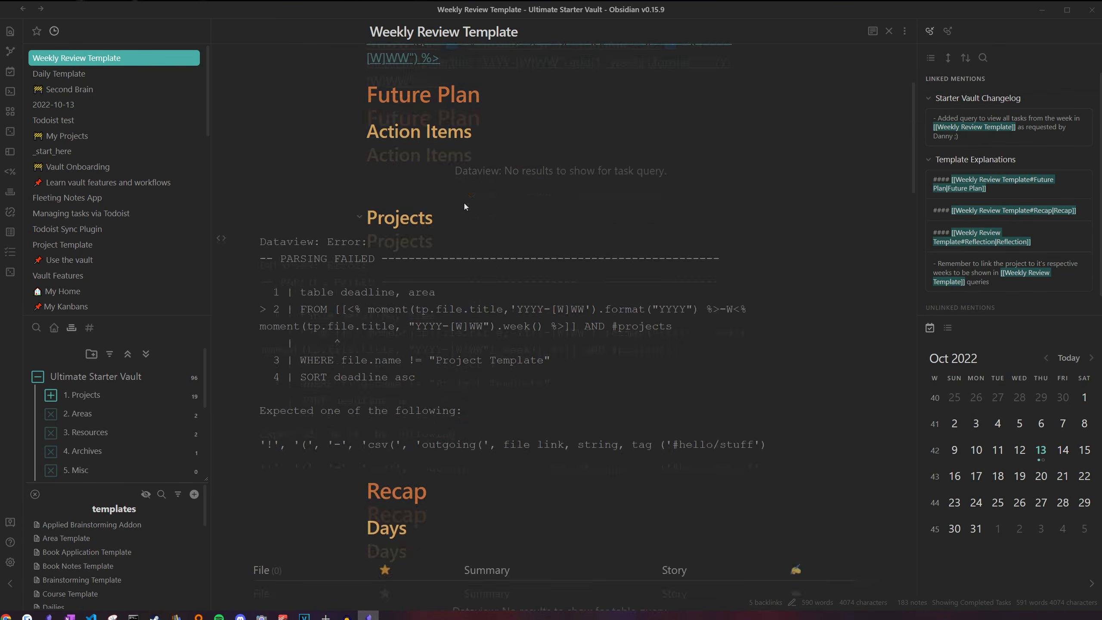
scroll(358, 160, up, 5)
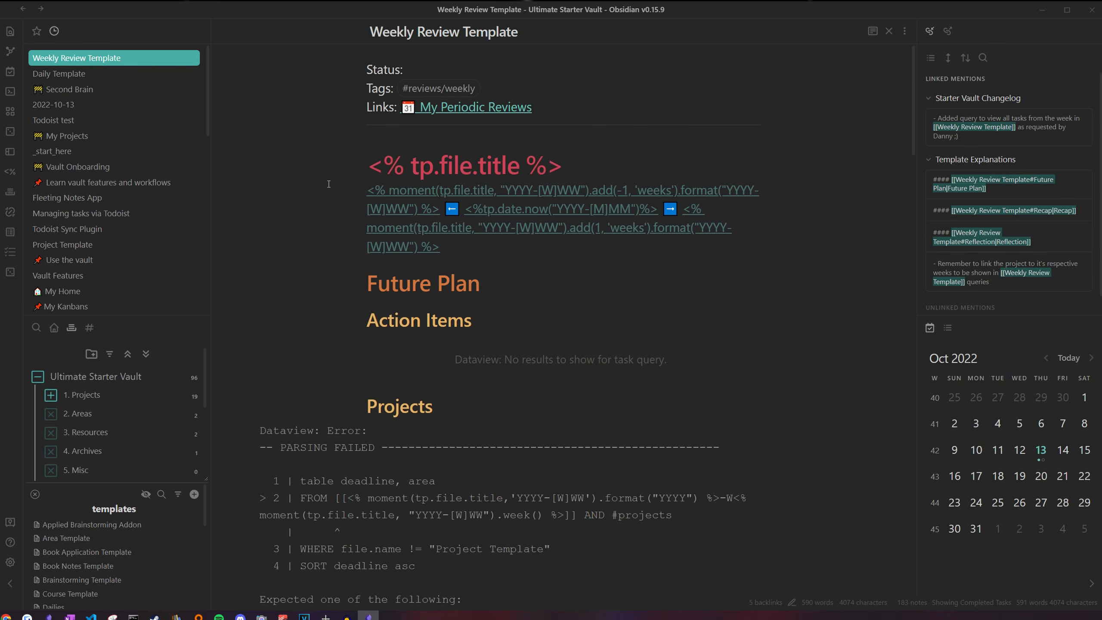